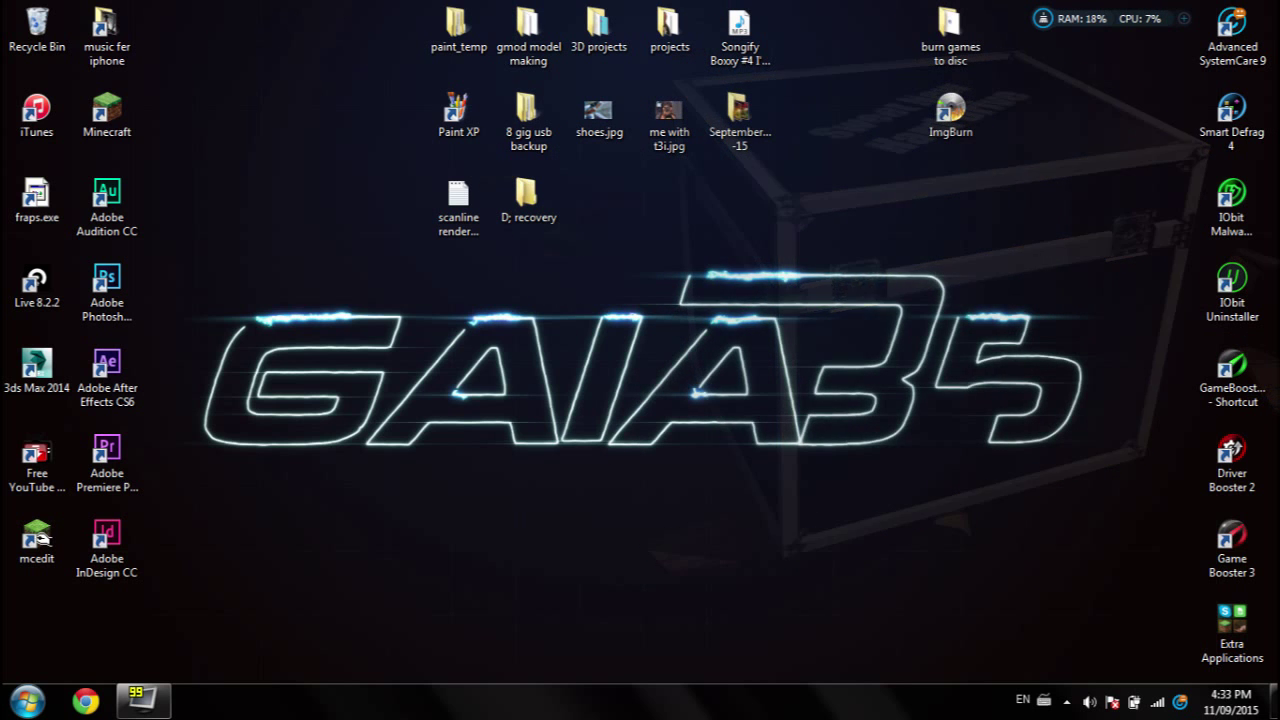
- Open the Computer view listing drives C:, D:, F: and DVD drive E:
key("super+e")
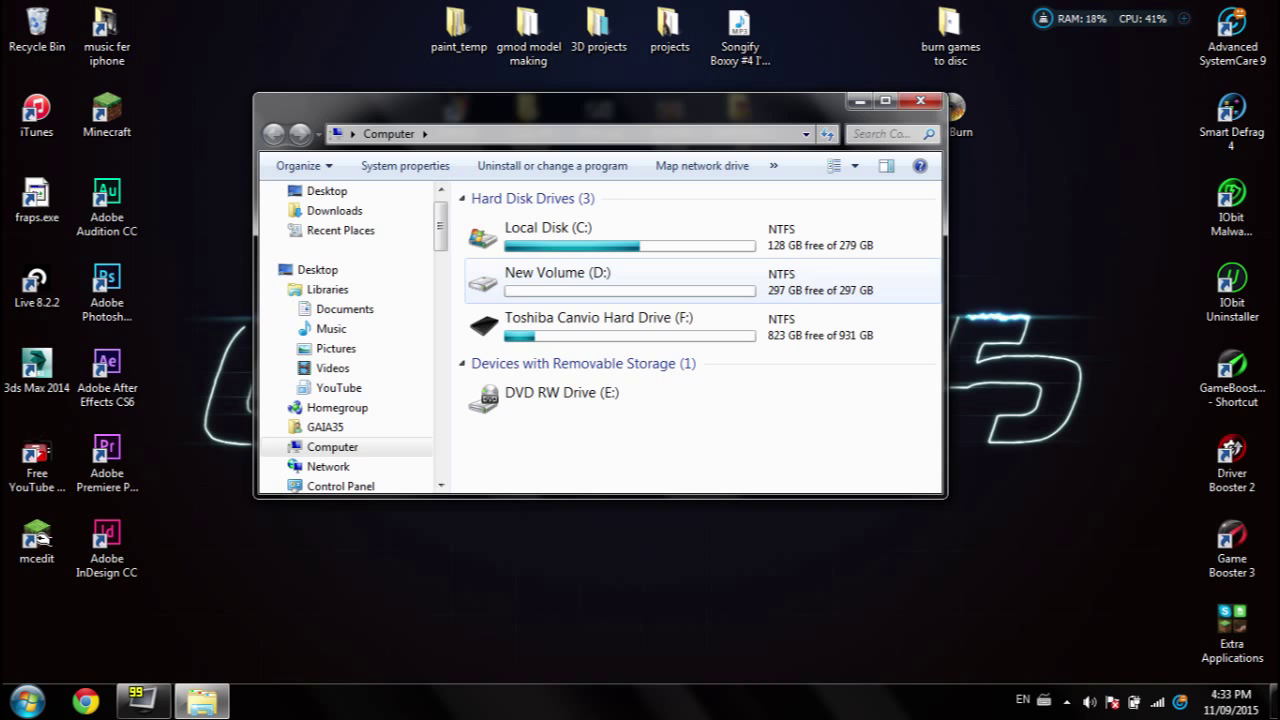
double_click(558, 275)
scroll(630, 330, "down", 3)
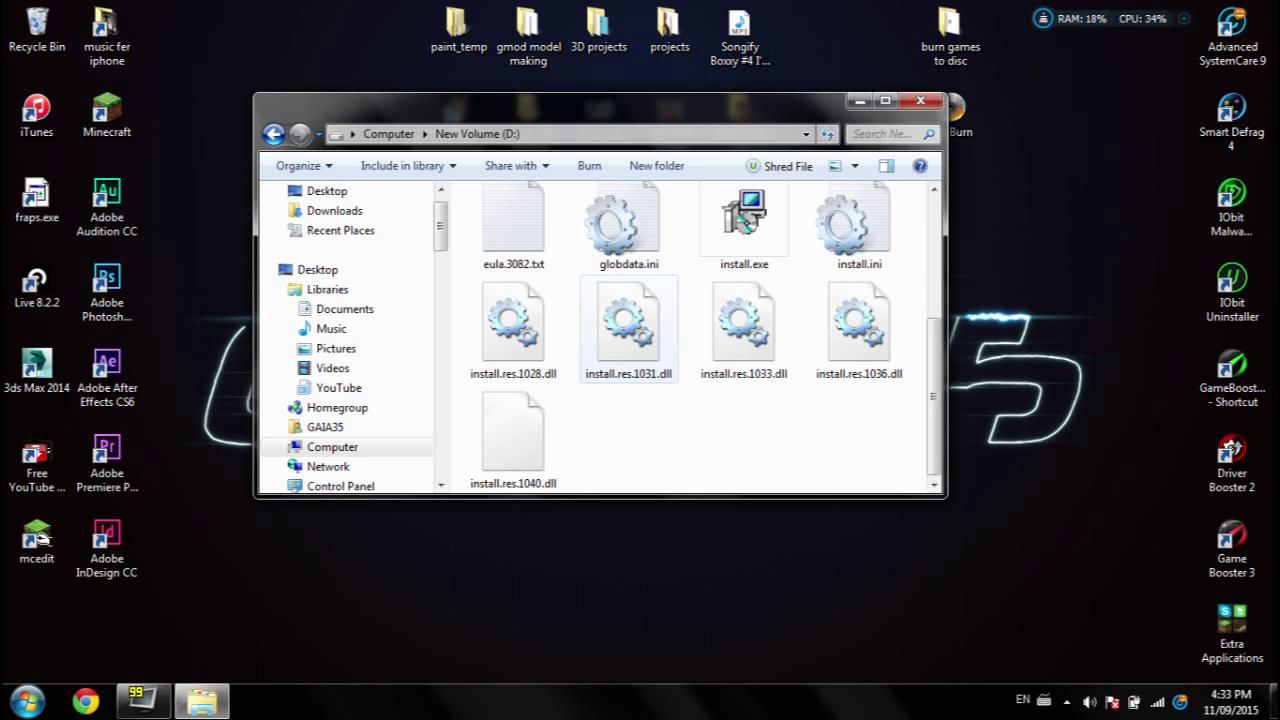
scroll(640, 300, "up", 4)
left_click(513, 235)
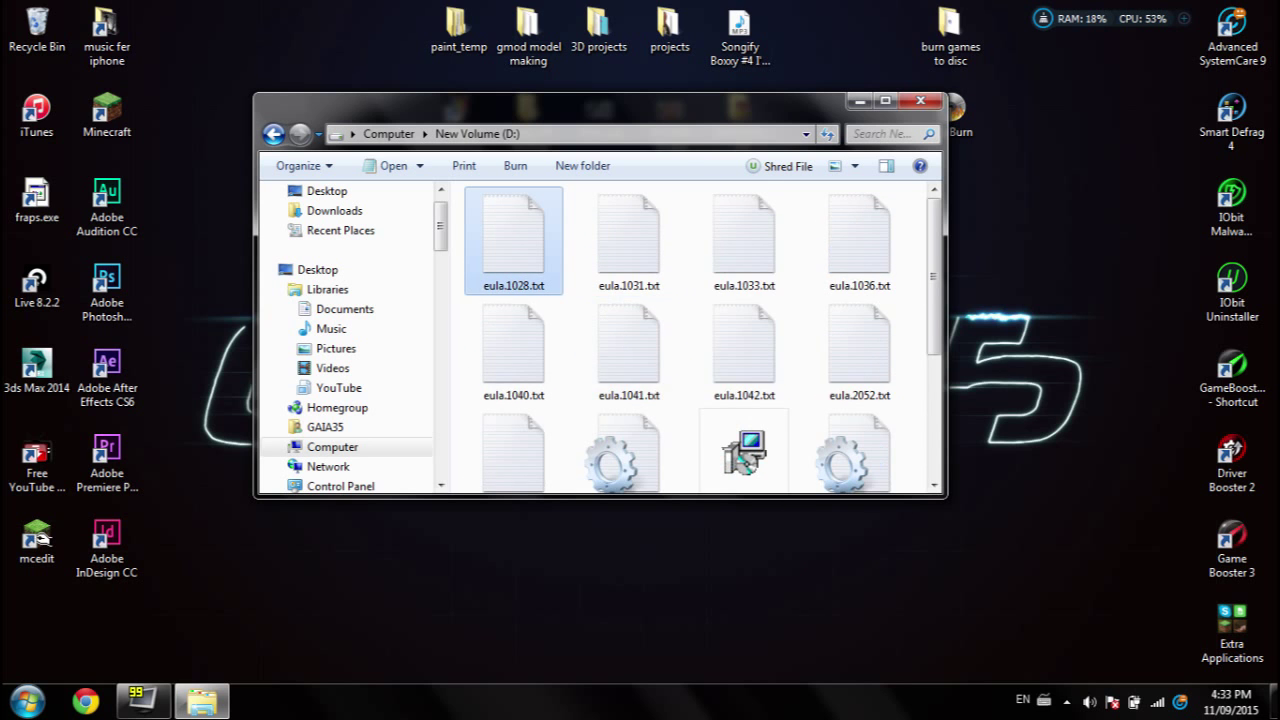
key("ctrl+a")
right_click(515, 265)
left_click(572, 539)
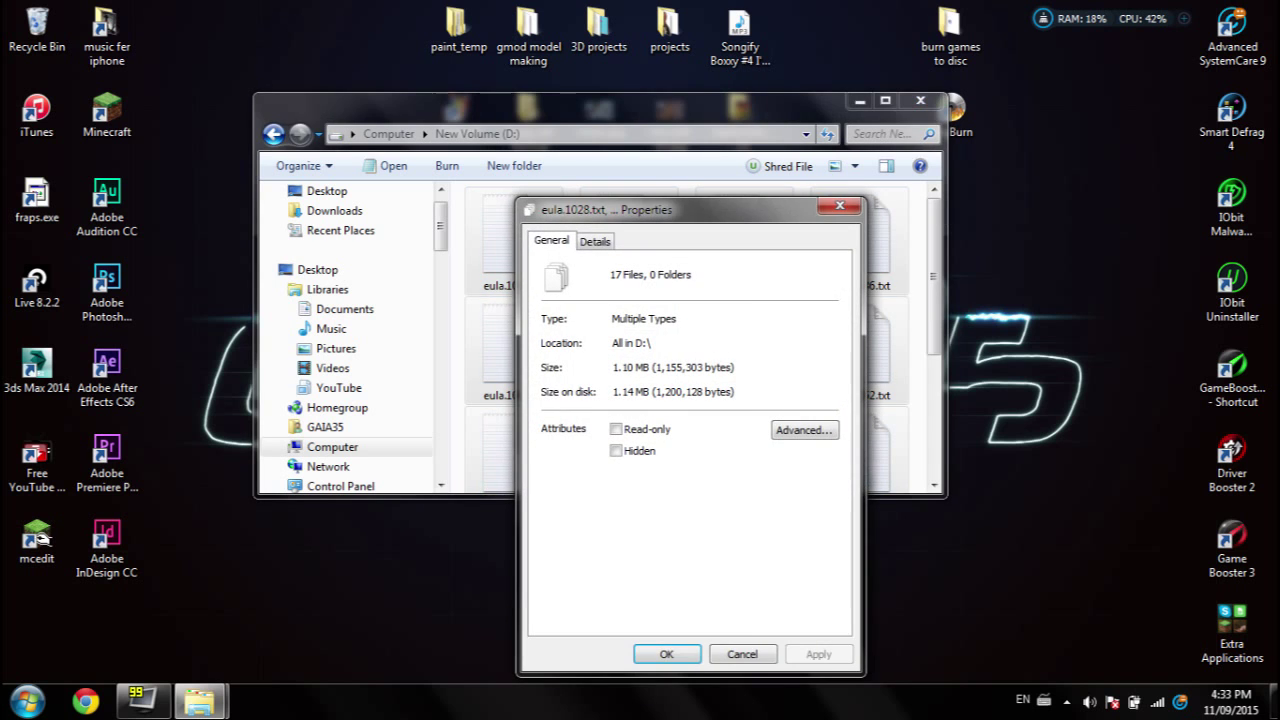
left_click(840, 206)
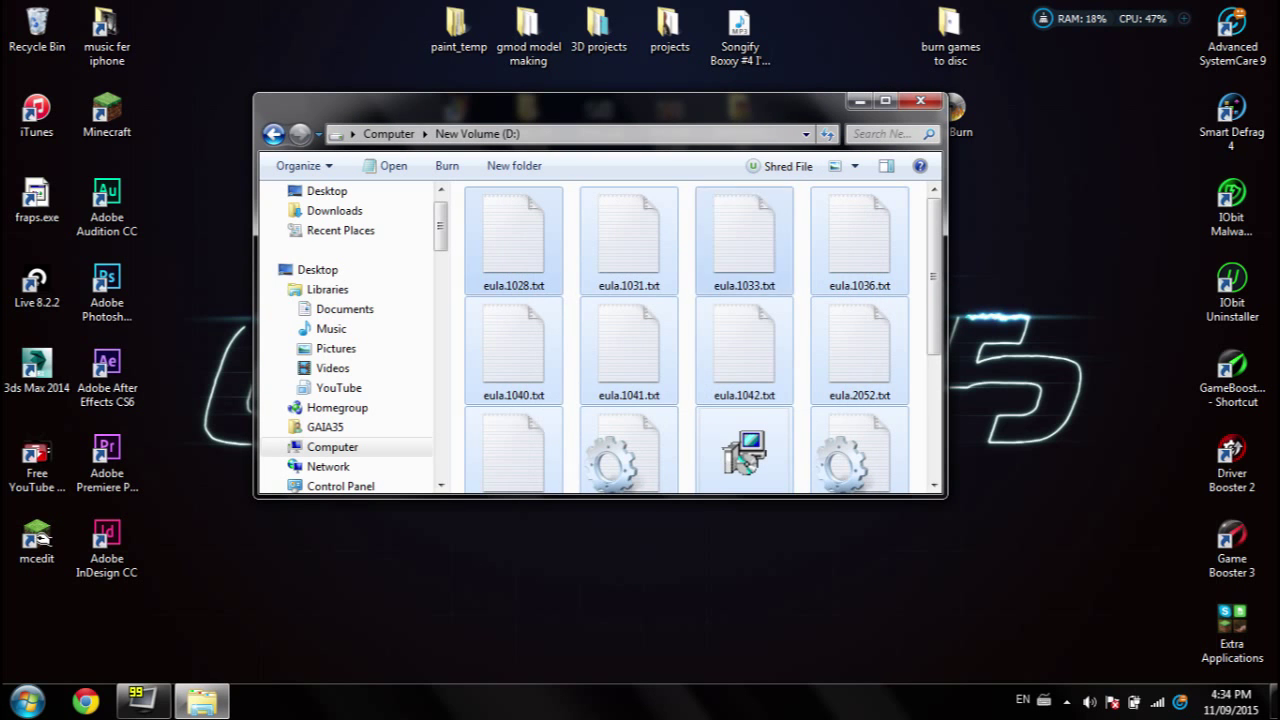
key("BackSpace")
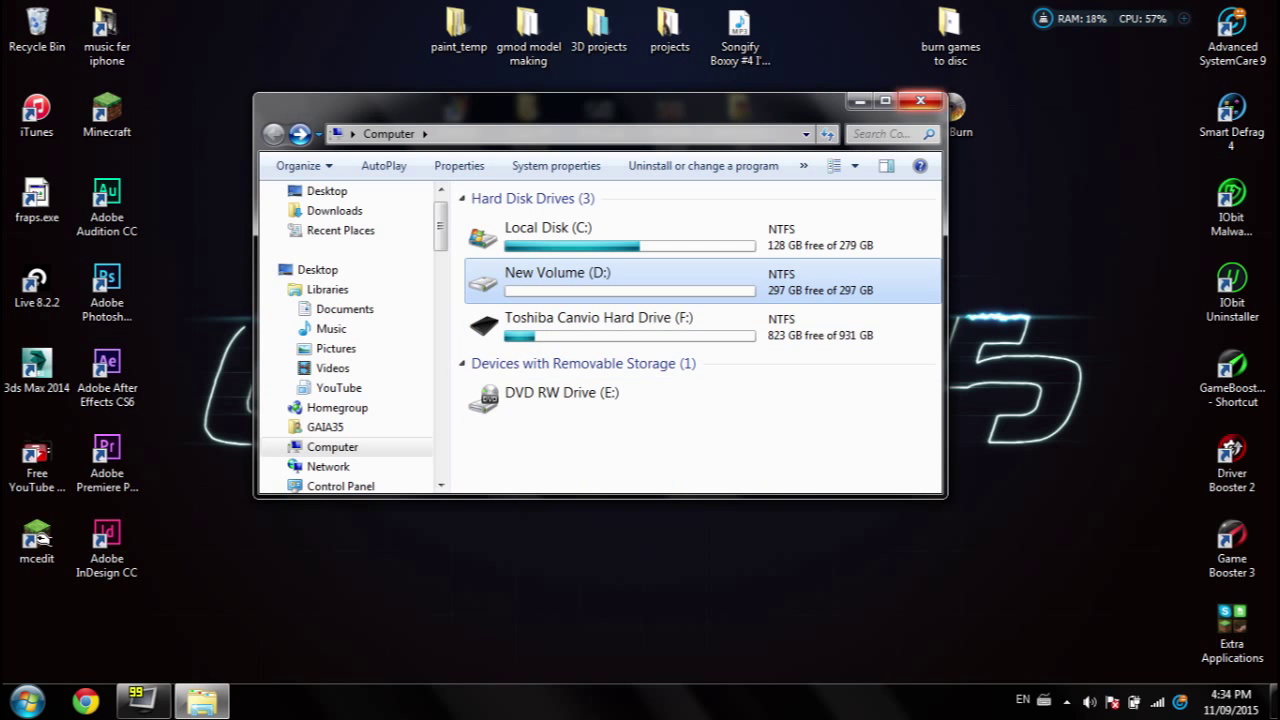
- Close Explorer and launch Disk Management through a 'disk mana' Start search
left_click(920, 101)
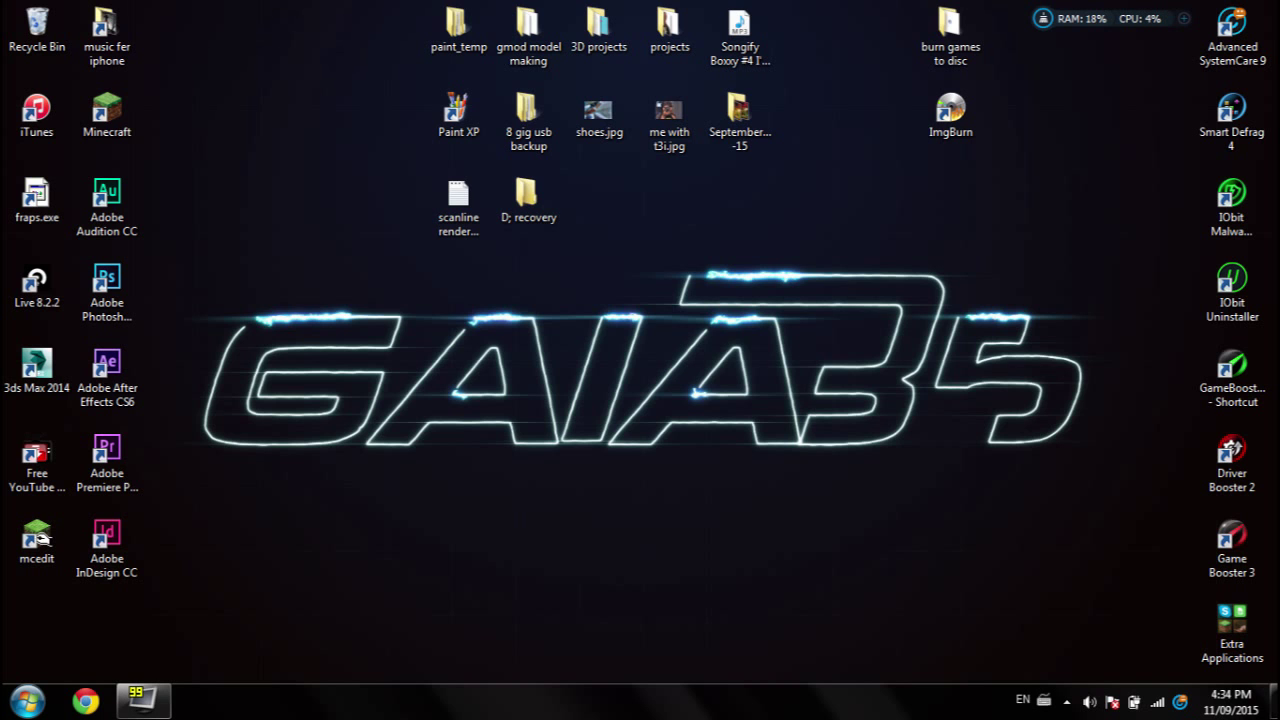
left_click(27, 700)
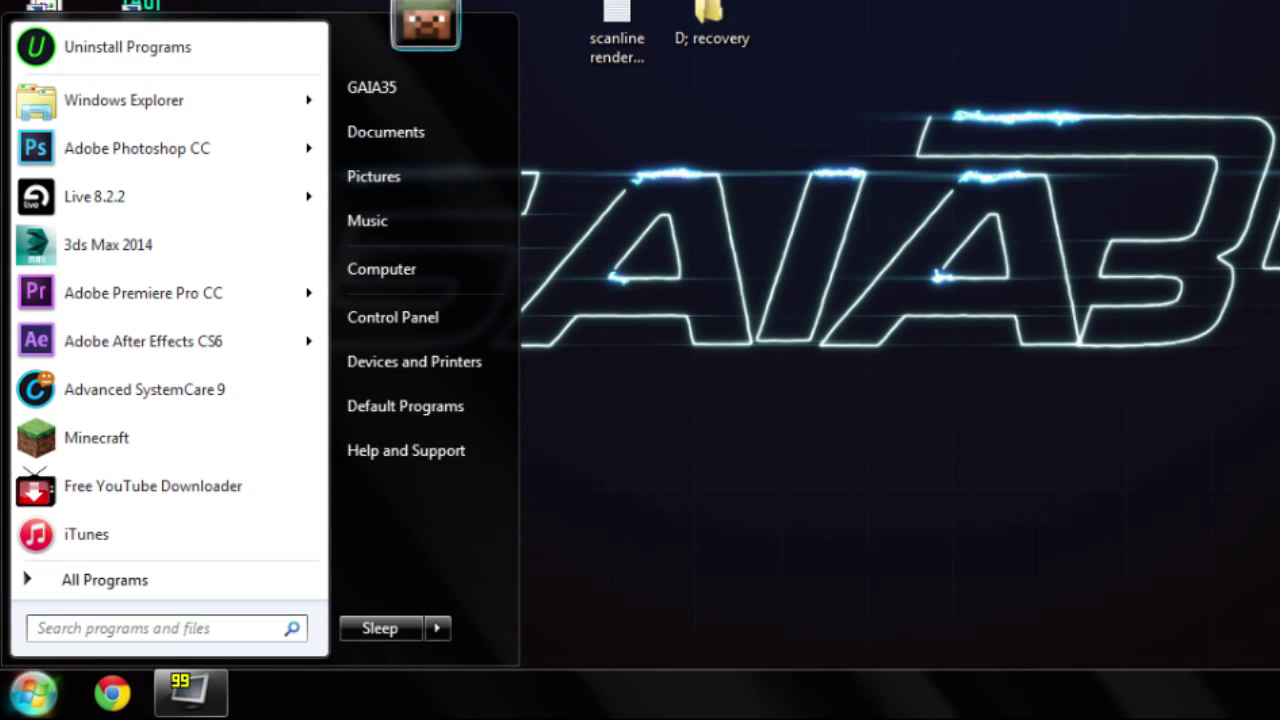
type("disk mana")
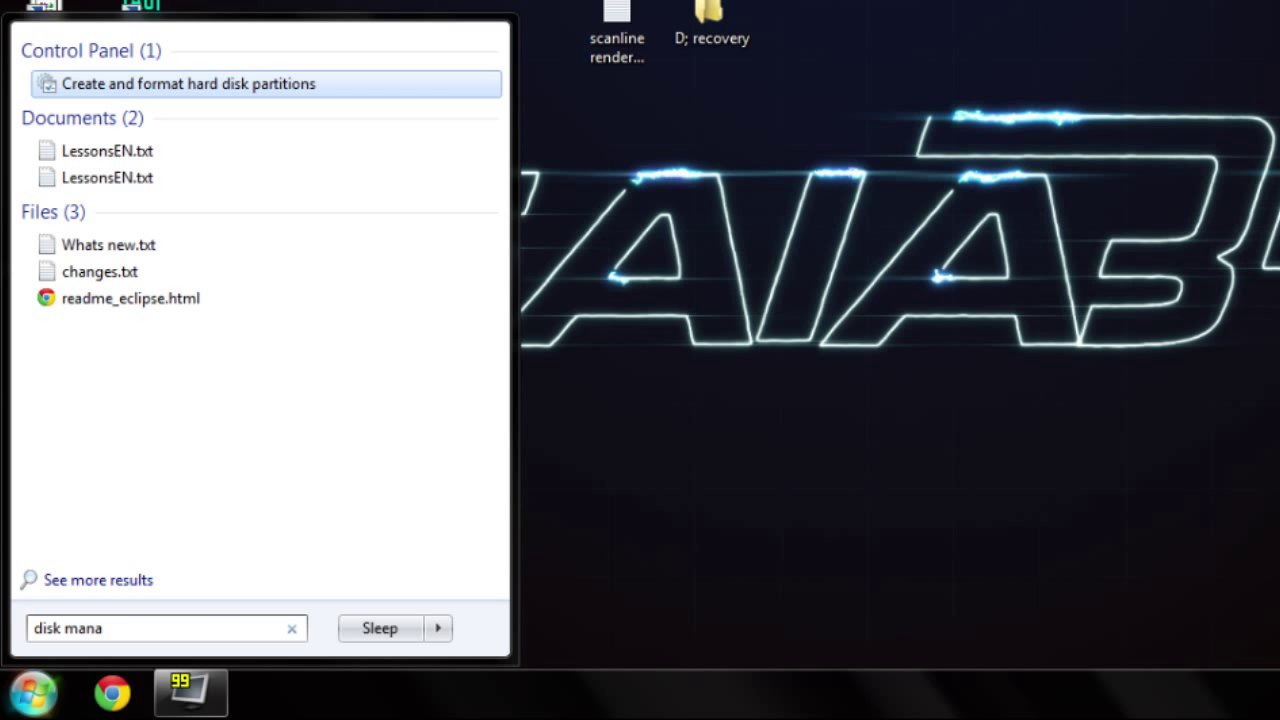
key("Return")
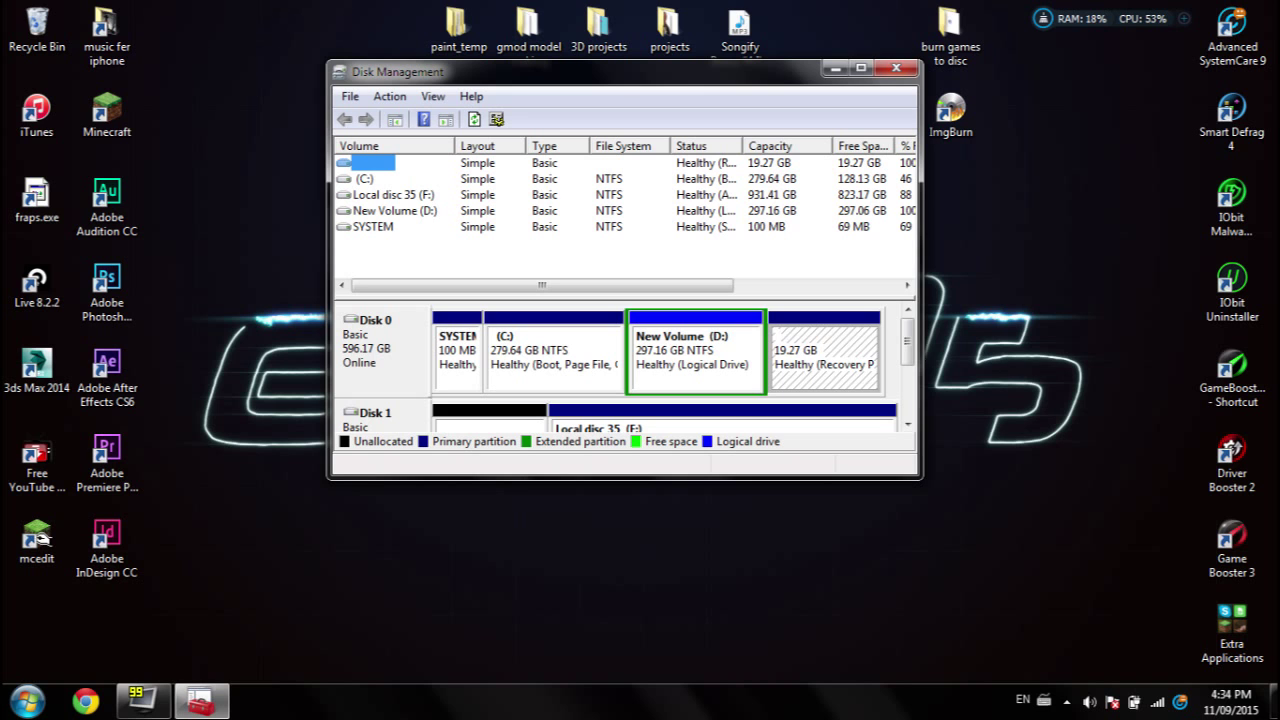
- Check C:'s actions, confirming Extend Volume is unavailable
left_click(576, 318)
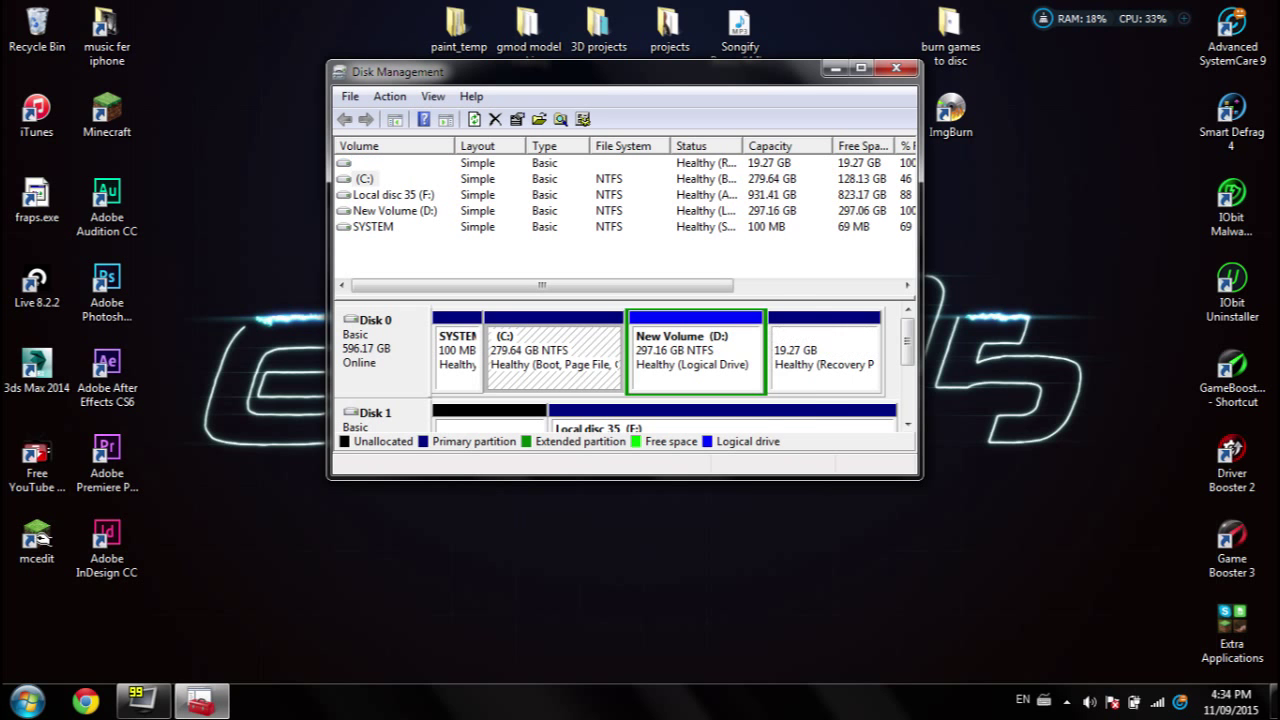
right_click(576, 318)
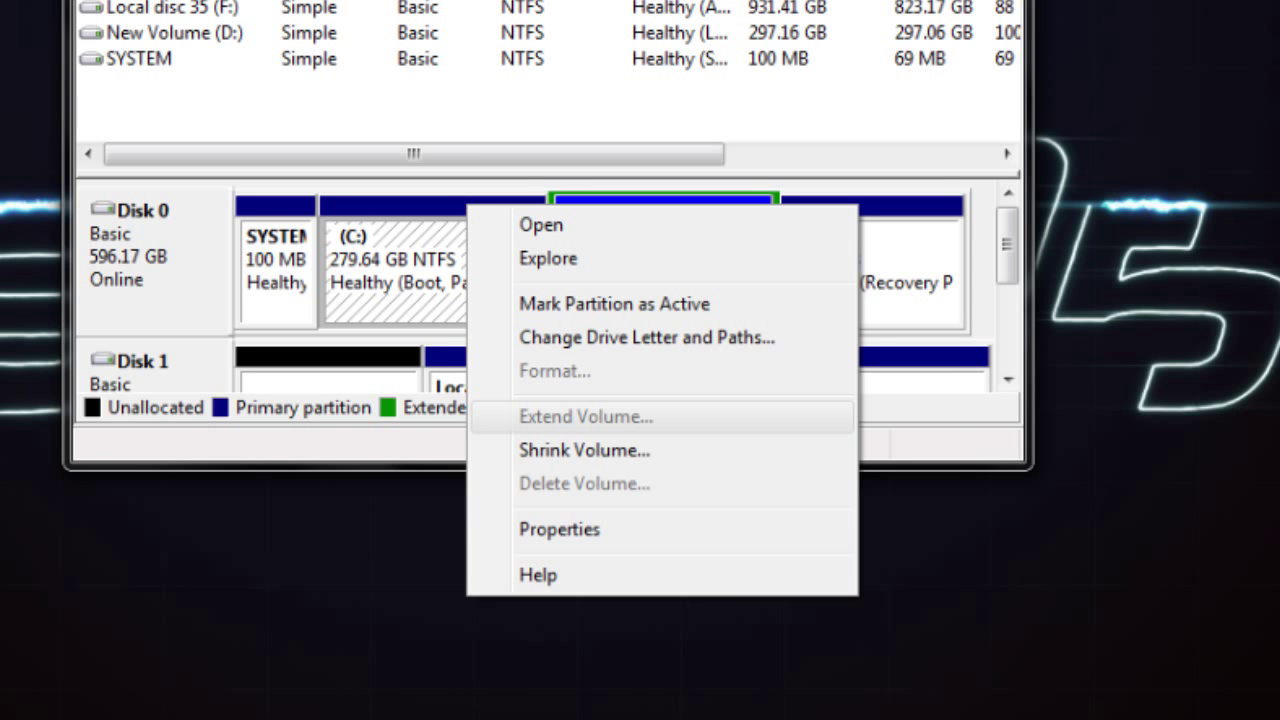
key("Escape")
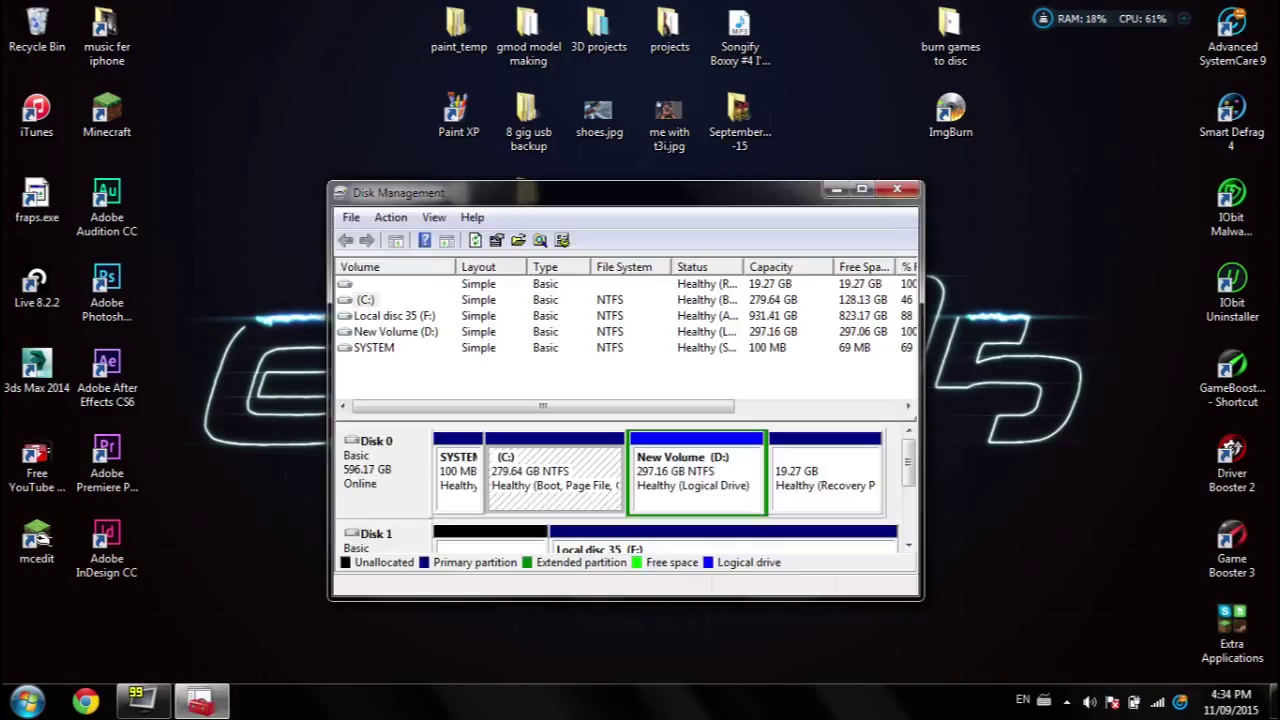
- Create a new desktop folder named 'backup'
key("super+d")
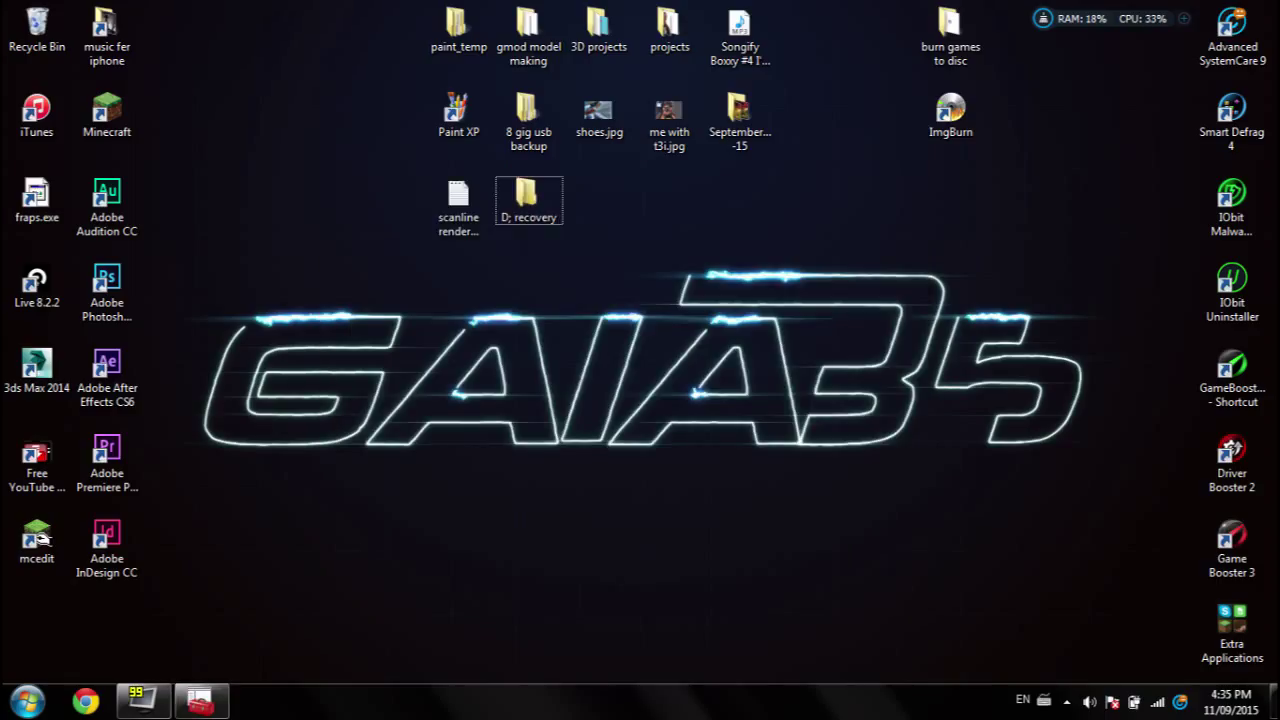
right_click(368, 249)
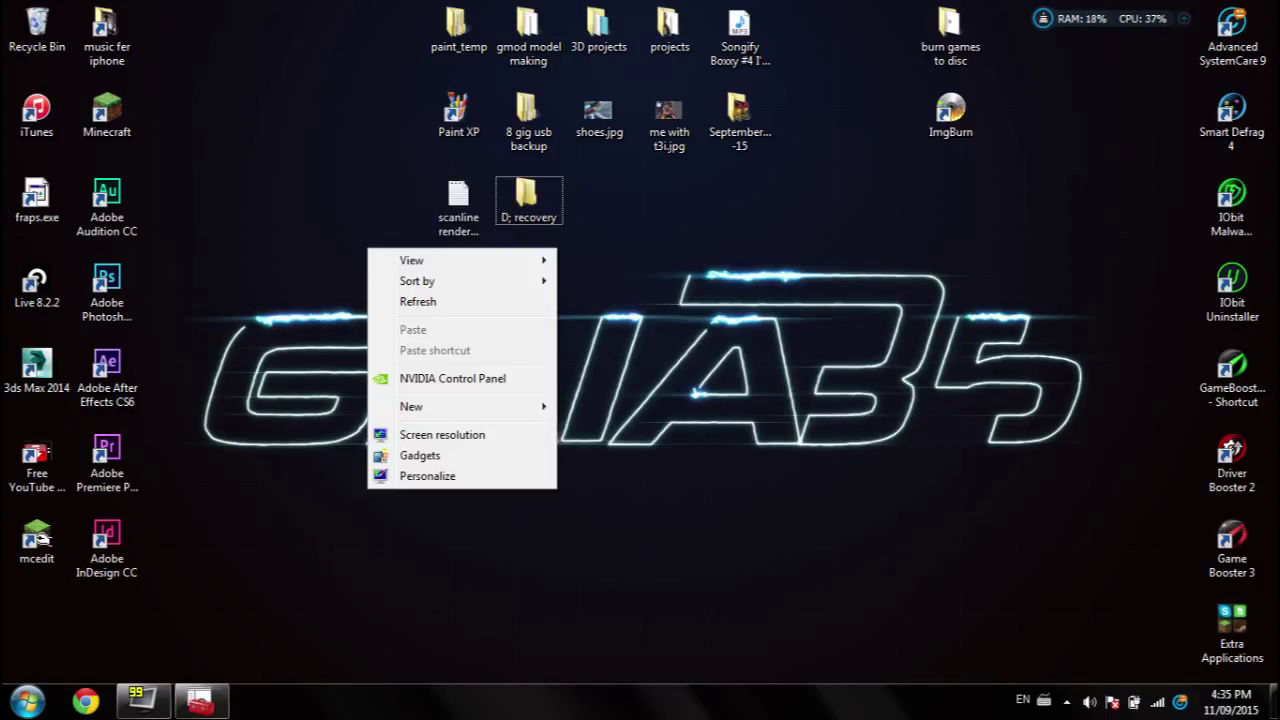
mouse_move(450, 406)
left_click(600, 406)
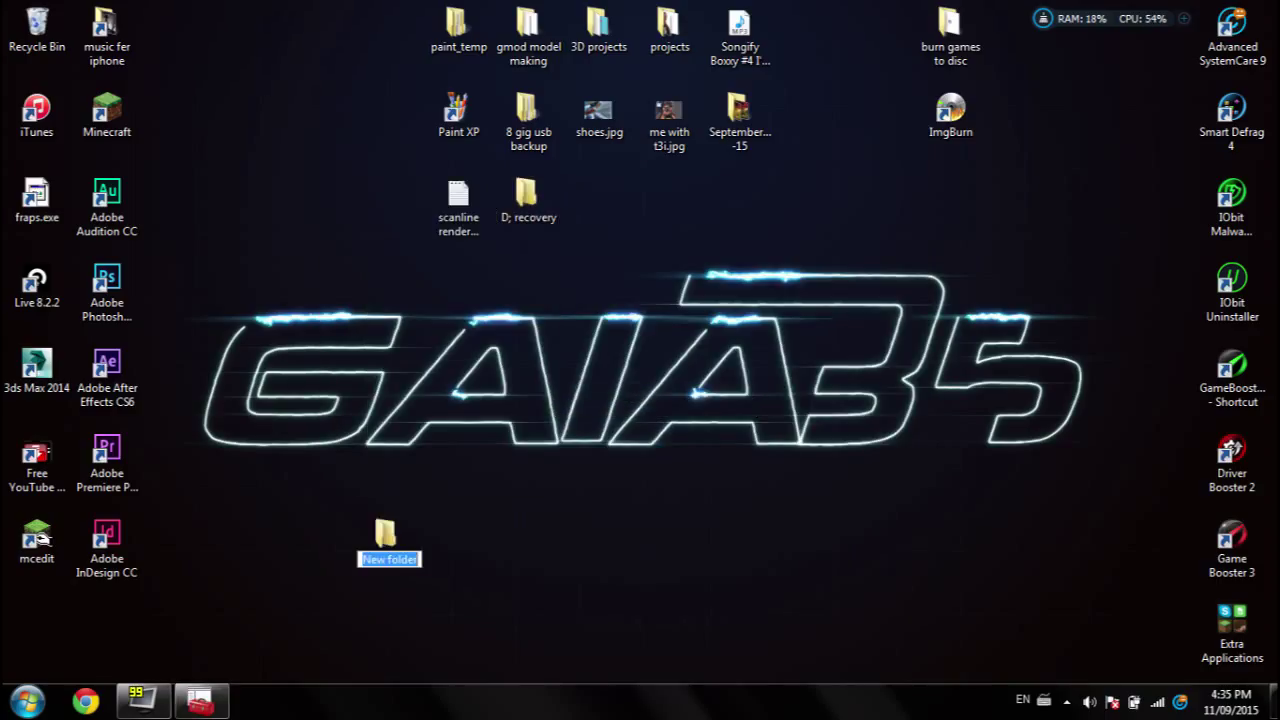
type("backup")
key("Return")
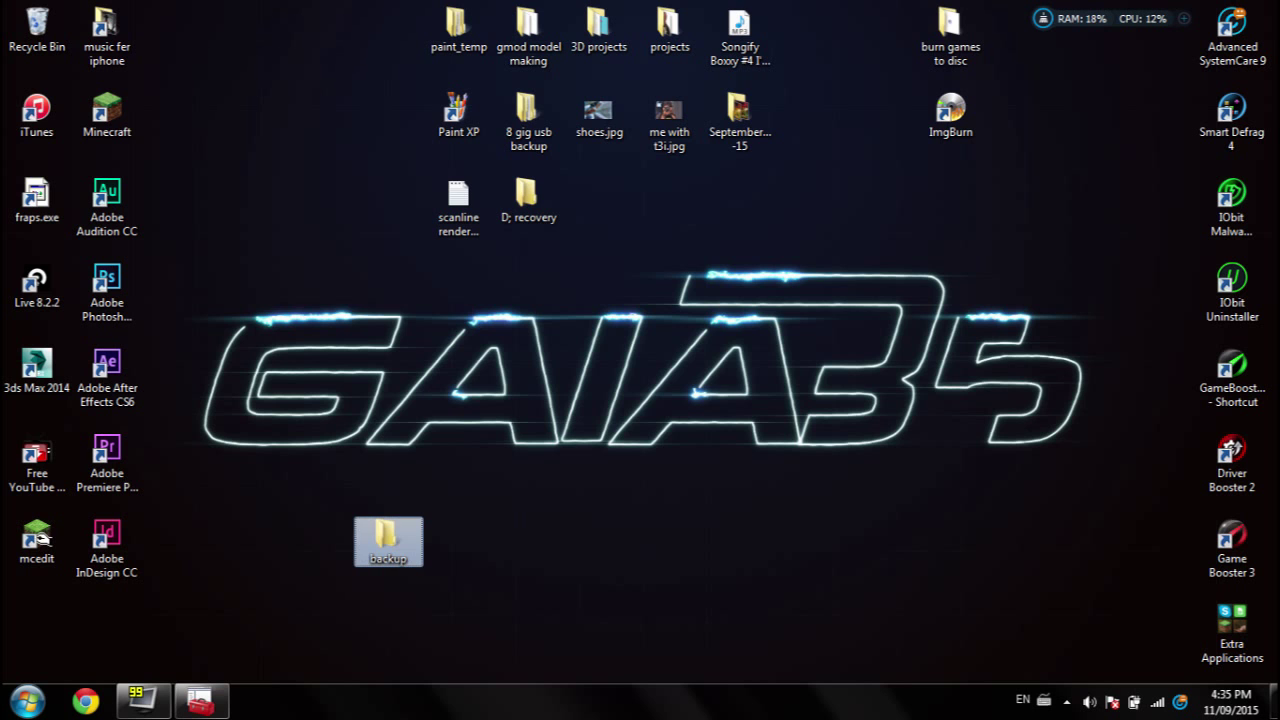
- Place backup and New Volume (D:) side by side and copy all D: files into backup
double_click(386, 537)
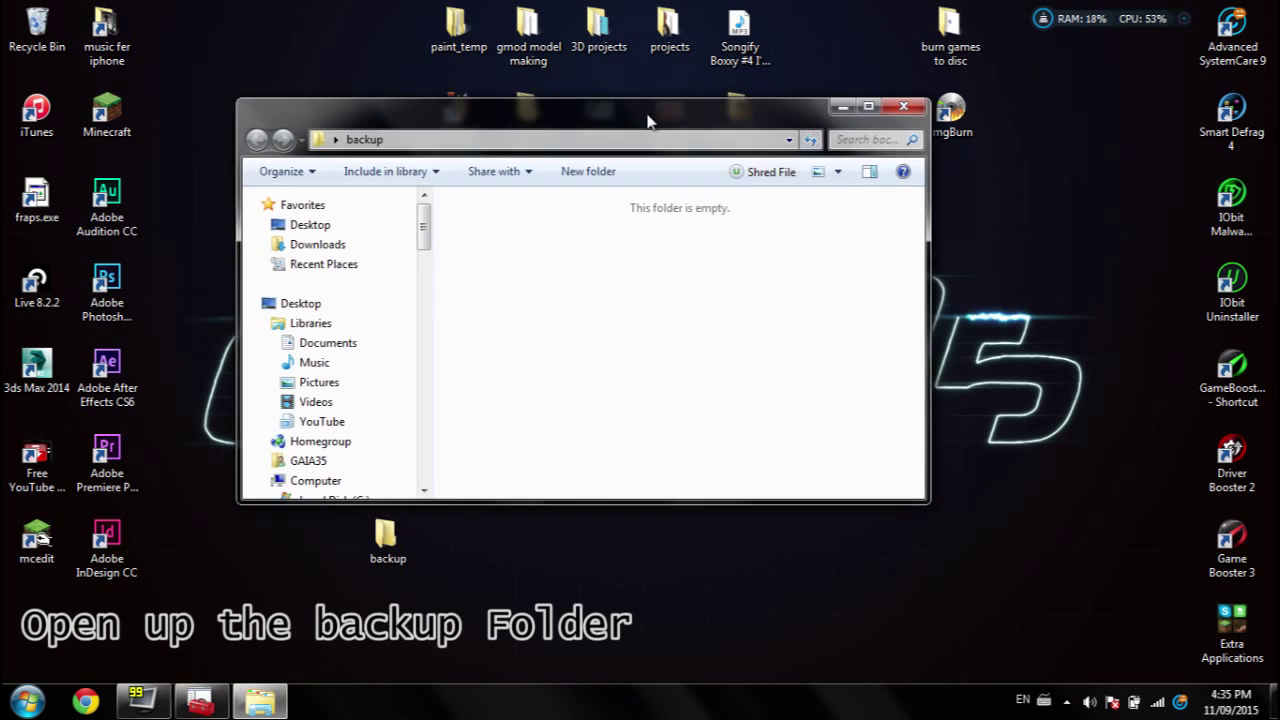
left_click_drag(648, 120, 2, 120)
key("super+e")
left_click_drag(724, 142, 1279, 142)
double_click(940, 185)
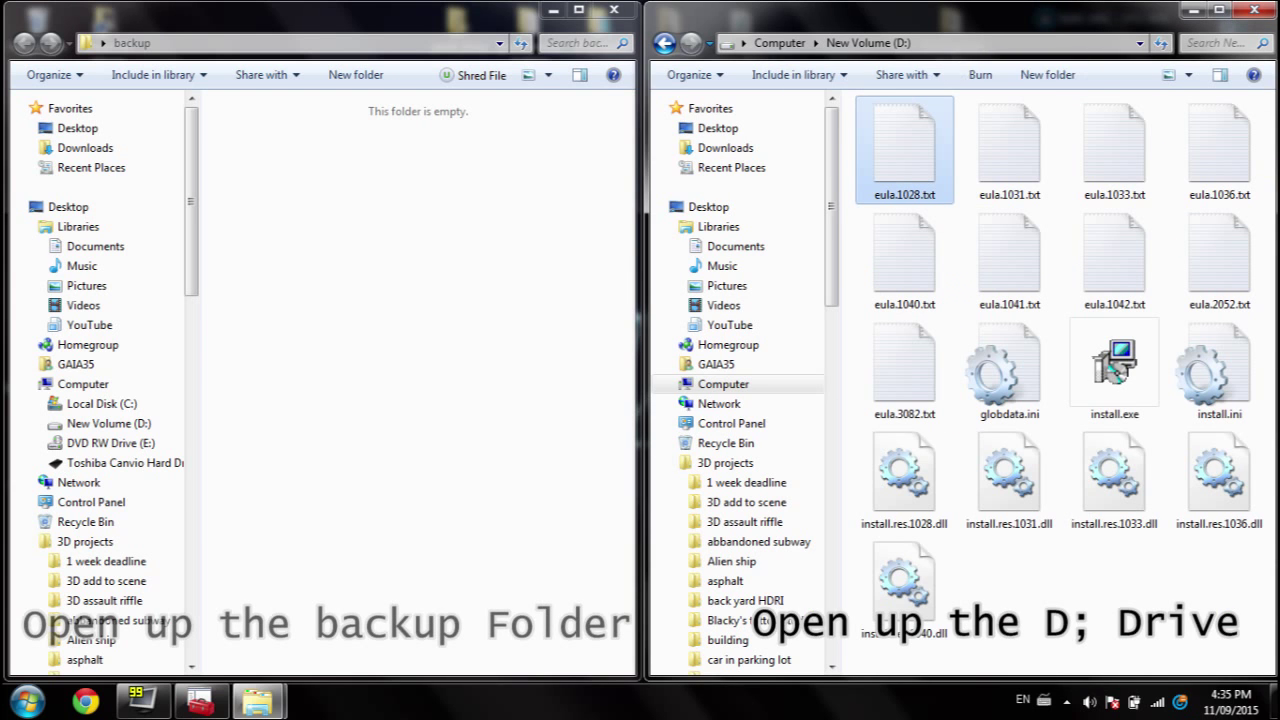
key("ctrl+a")
left_click_drag(905, 180, 366, 362)
- Permanently delete all files from D:
left_click(905, 150)
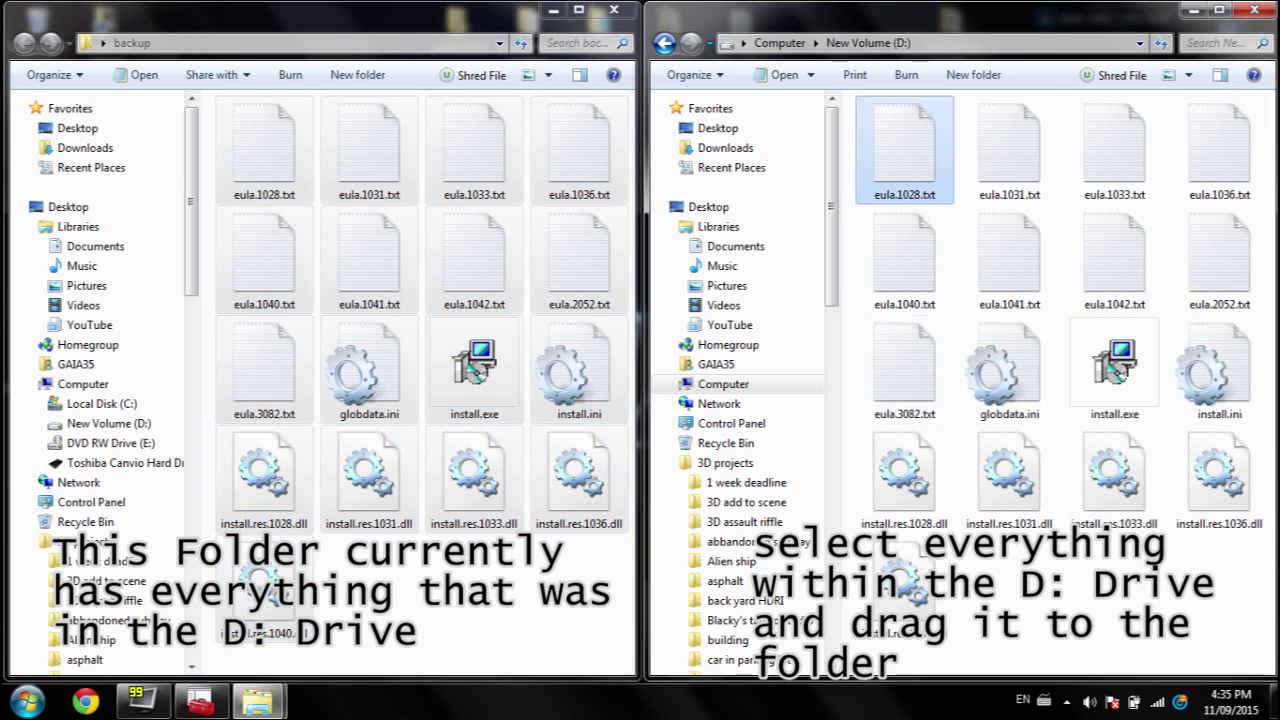
key("ctrl+a")
key("shift+Delete")
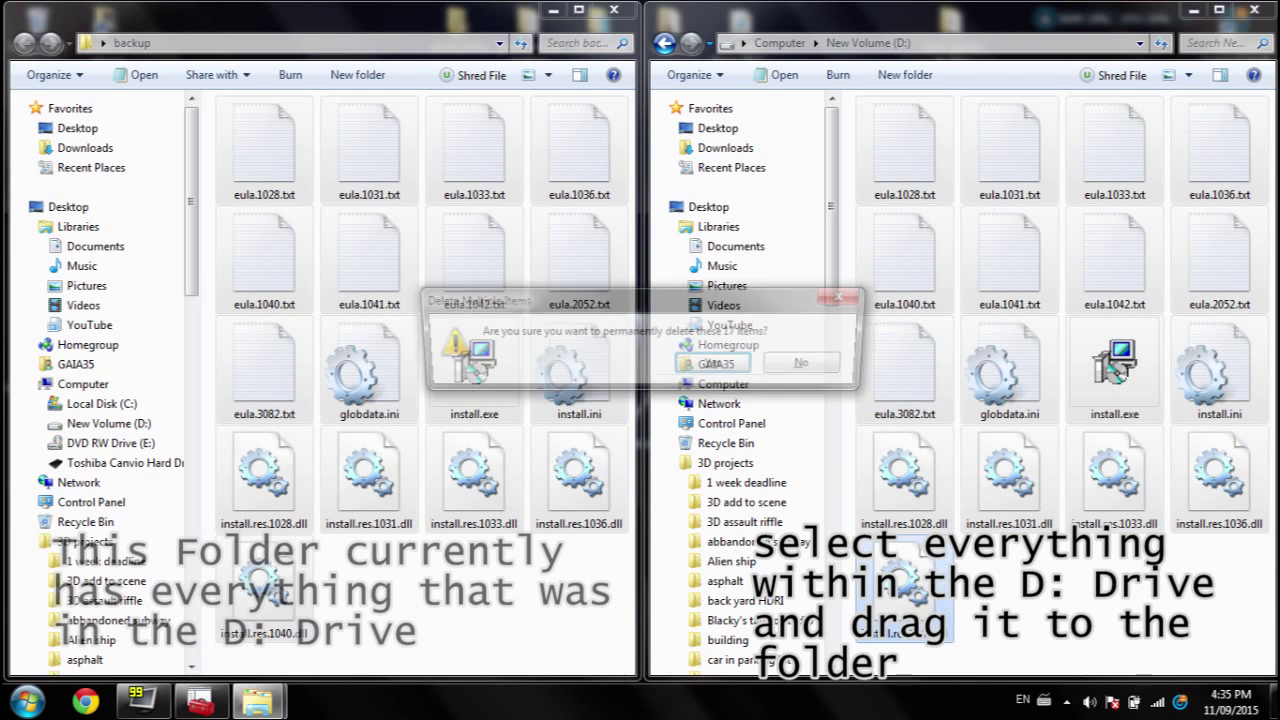
left_click(714, 363)
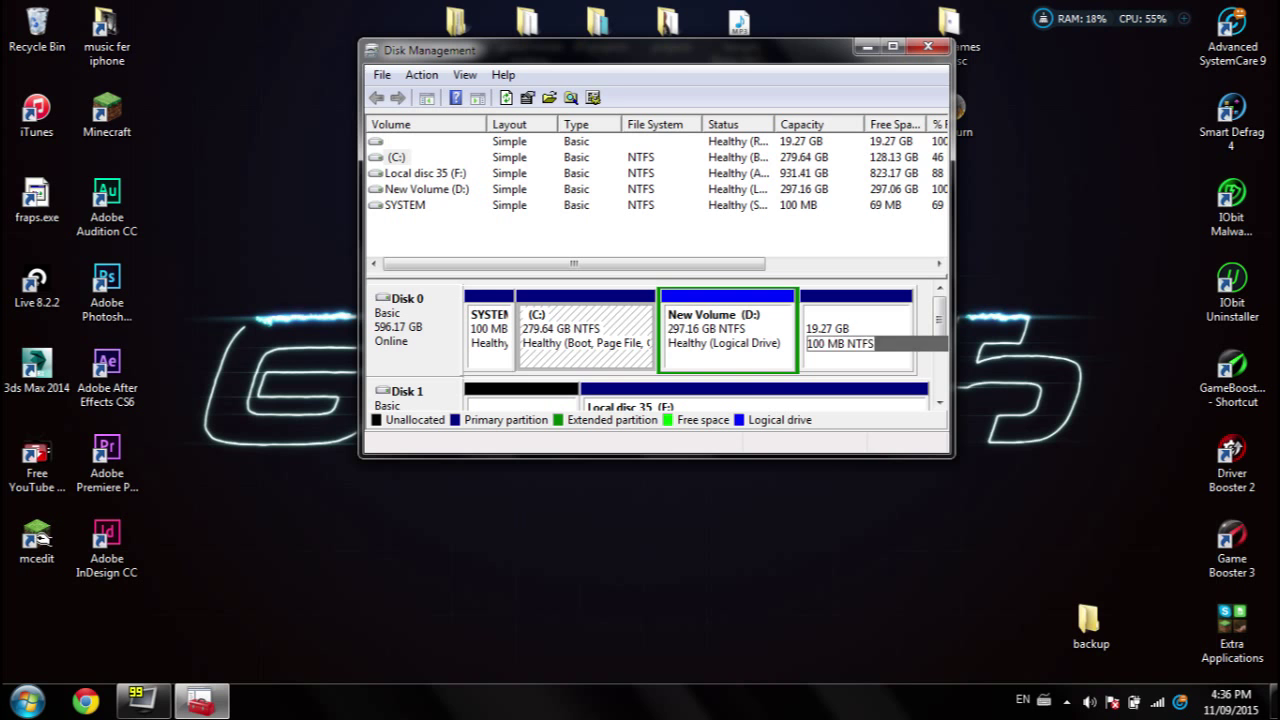
- Delete the New Volume (D:) volume
left_click(716, 310)
right_click(716, 304)
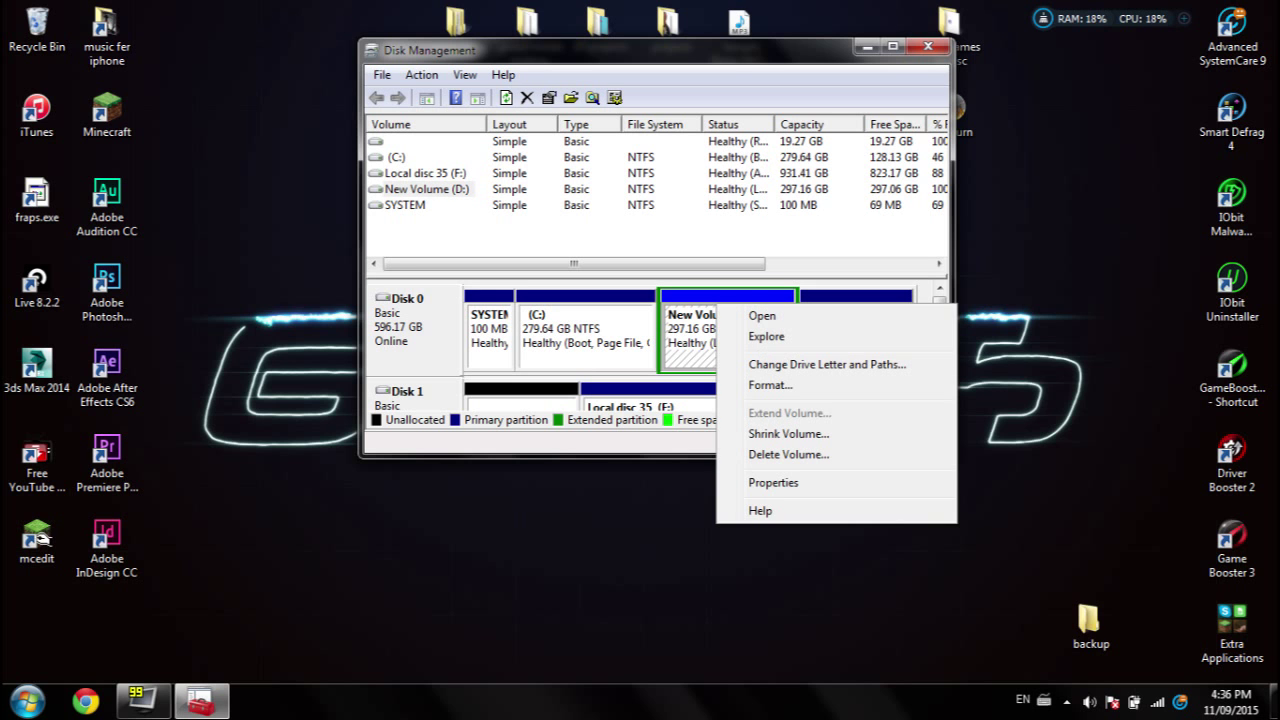
left_click(789, 454)
left_click(731, 417)
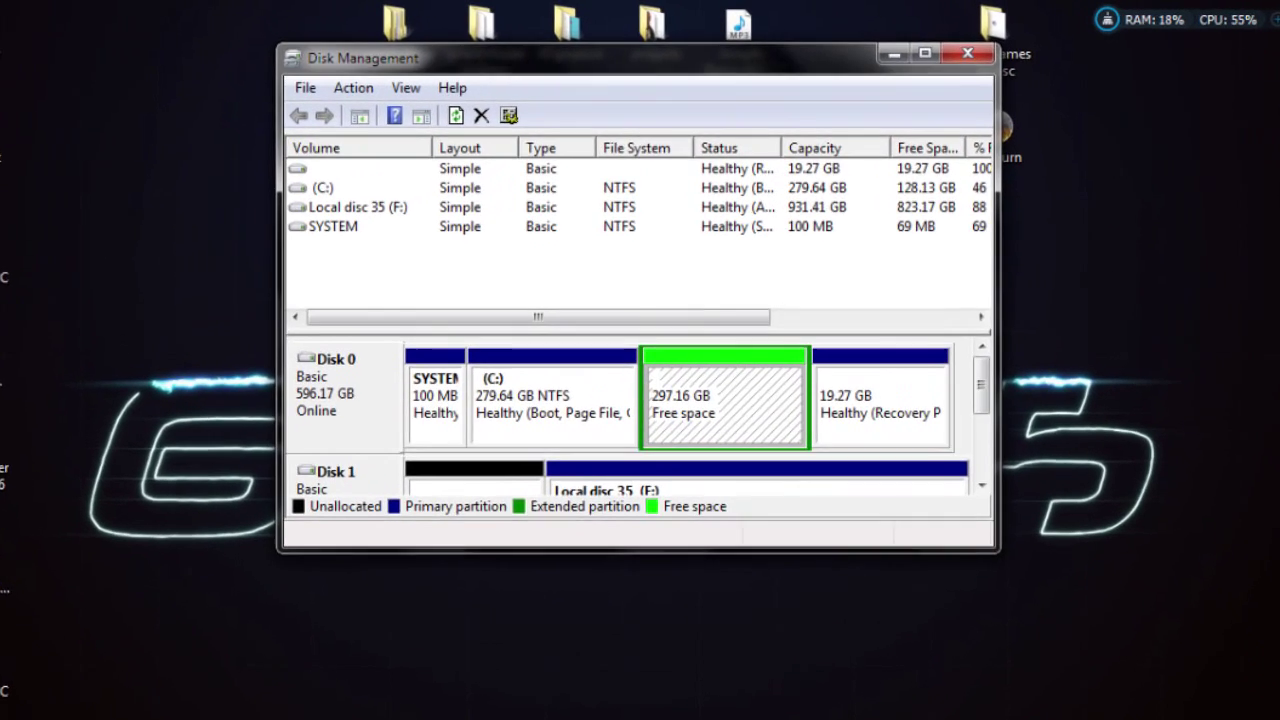
- Delete the leftover extended partition, leaving 297.16 GB unallocated
right_click(738, 298)
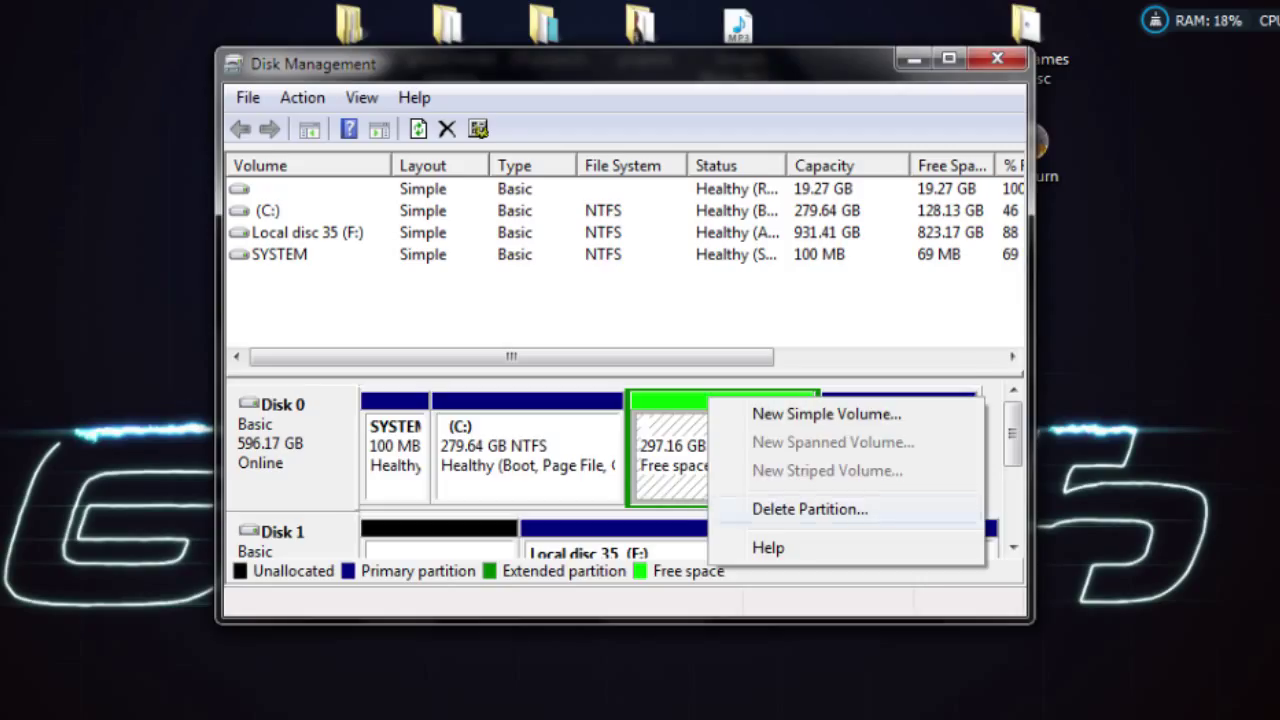
left_click(786, 375)
left_click(722, 568)
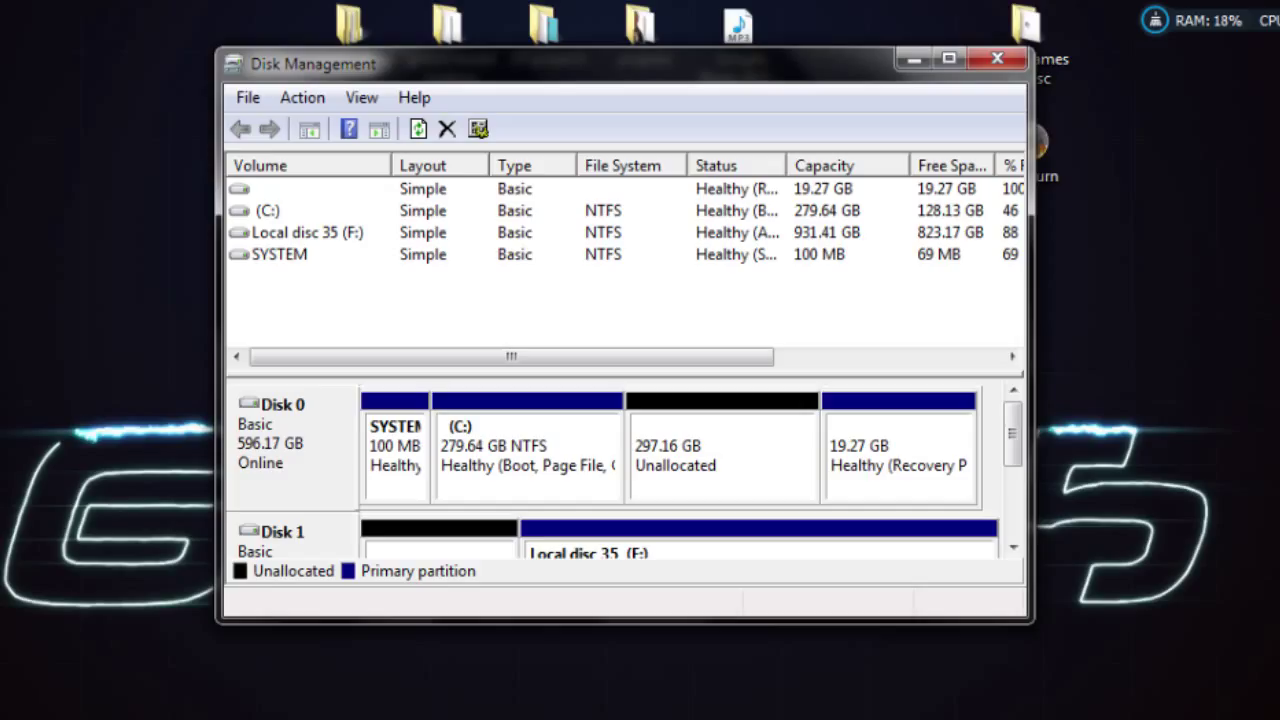
left_click(722, 455)
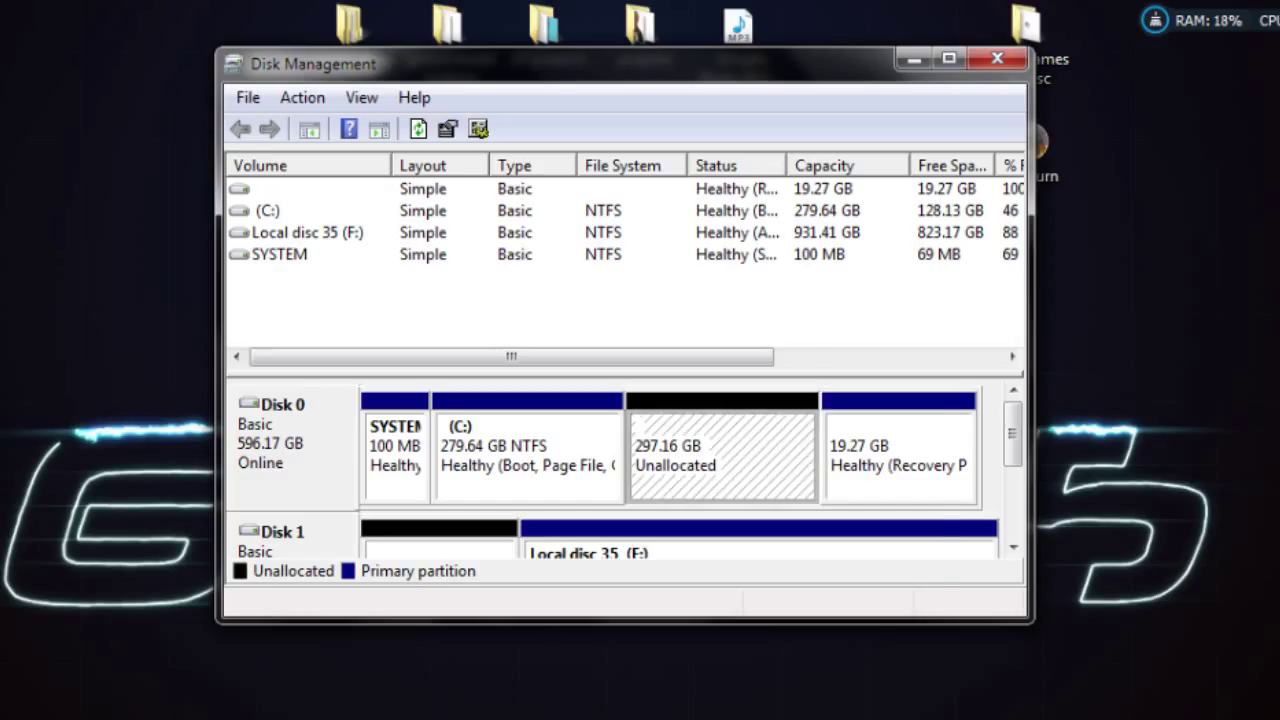
- Start Extend Volume on C: and advance to Select Disks showing 304291 MB available
right_click(665, 404)
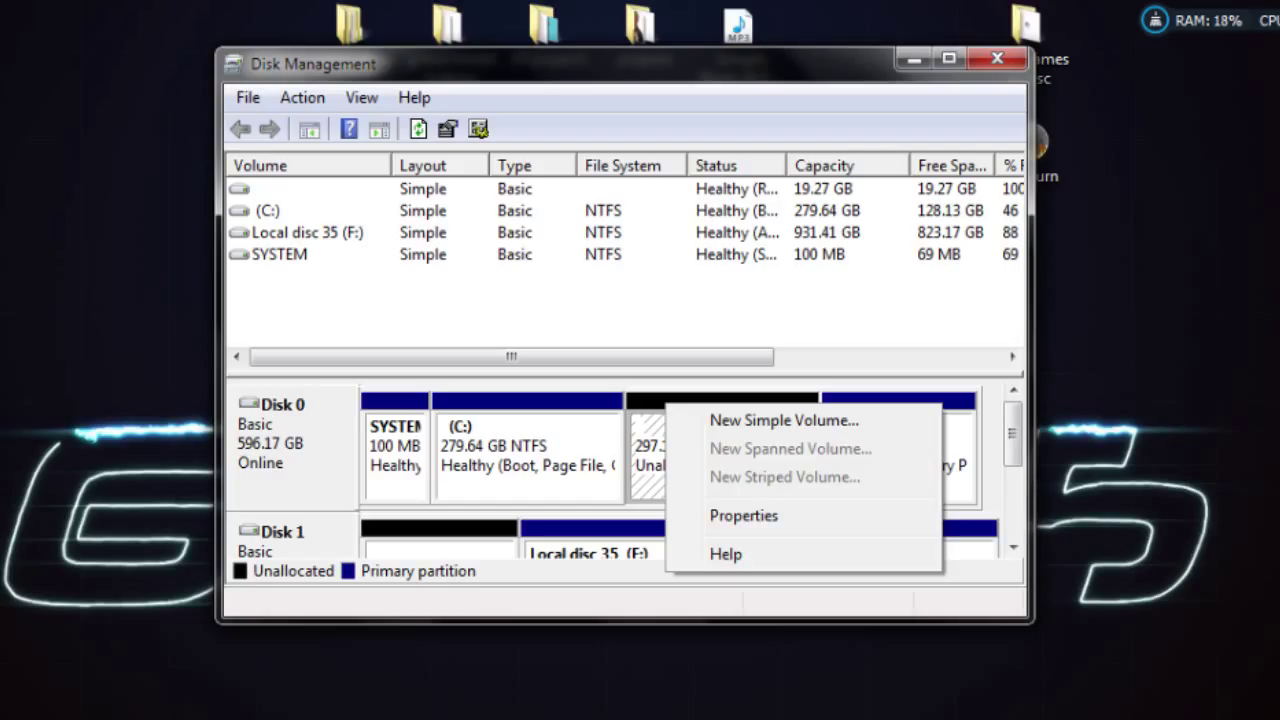
left_click(528, 455)
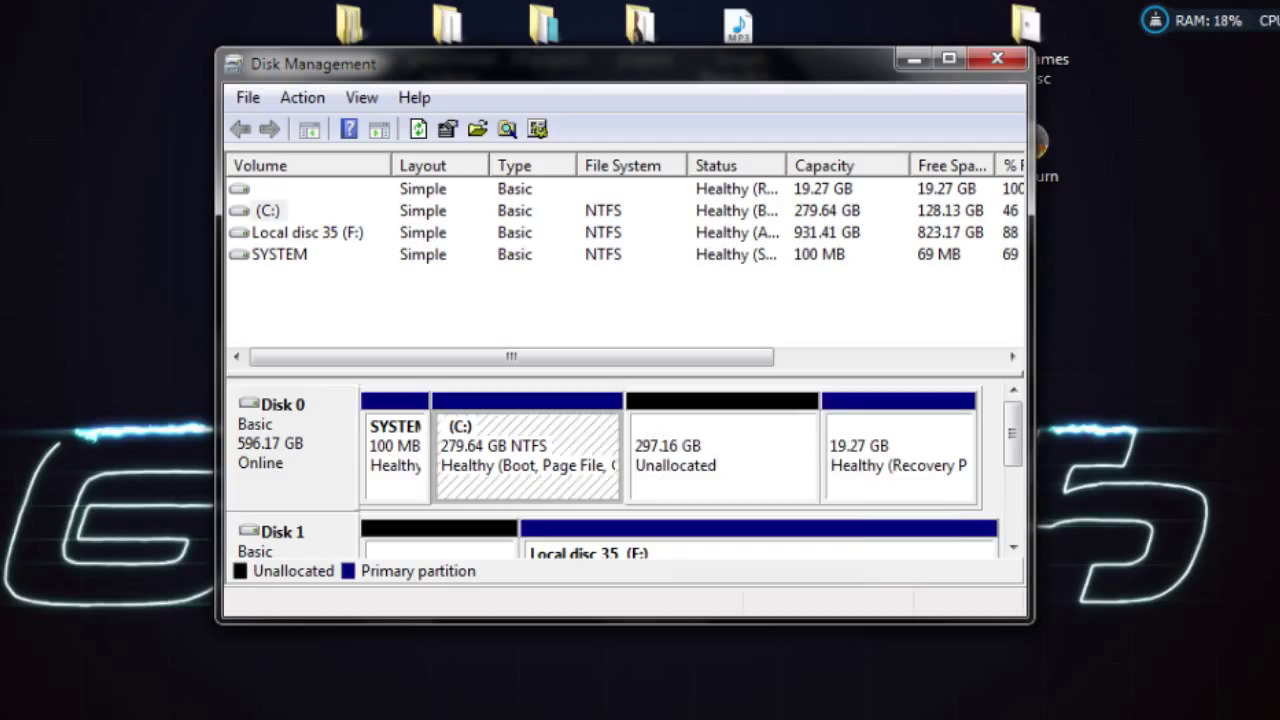
right_click(523, 408)
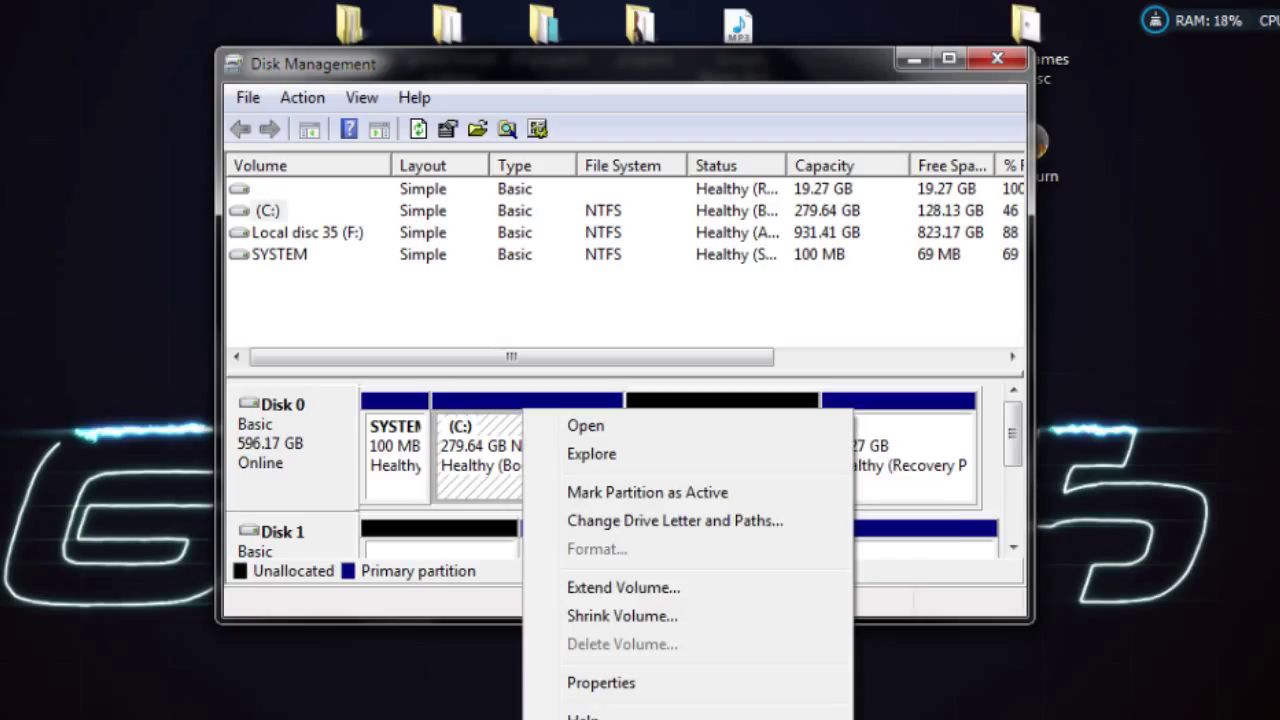
left_click(623, 587)
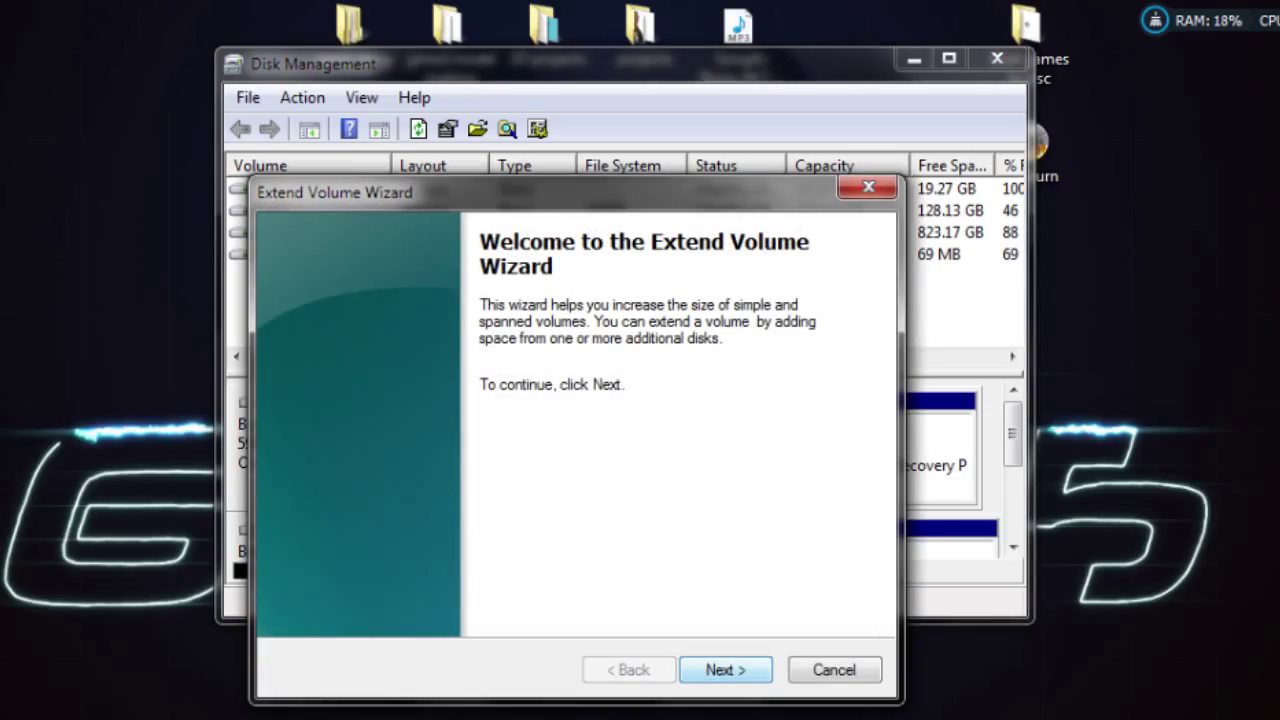
key("Return")
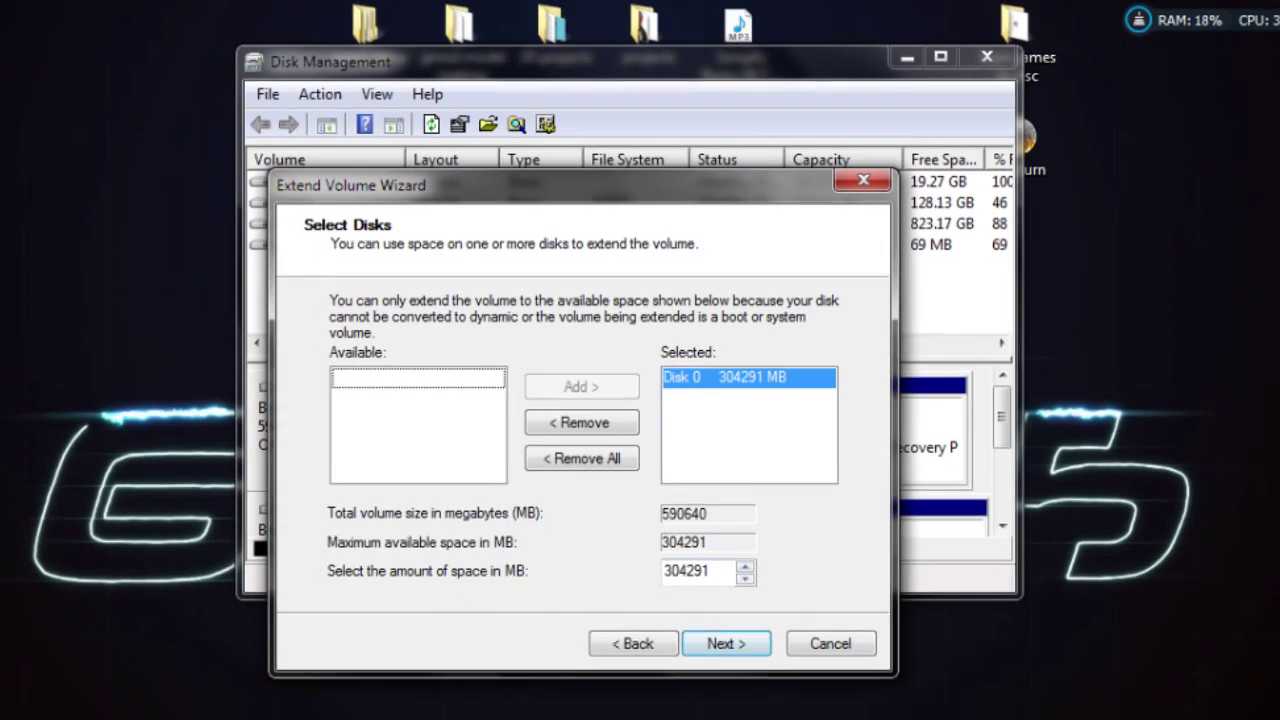
- Move the Extend Volume Wizard to the upper left of the screen
left_click_drag(400, 185, 316, 157)
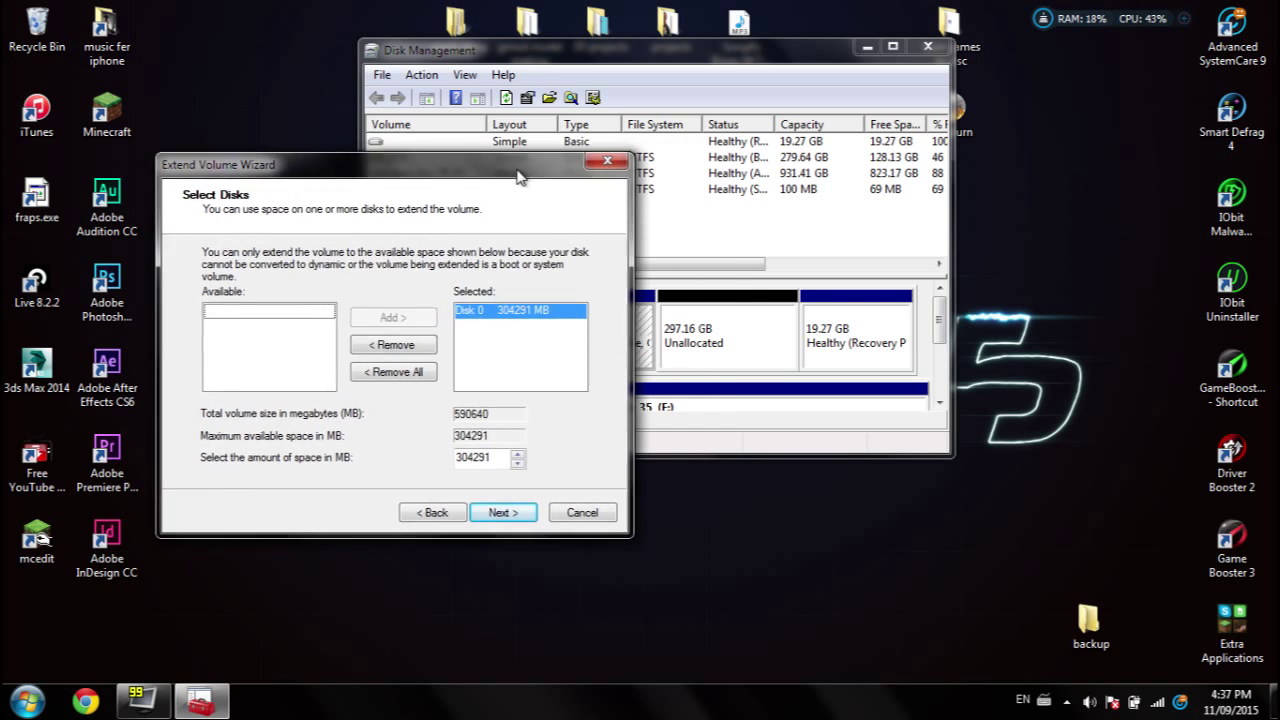
left_click_drag(520, 157, 291, 135)
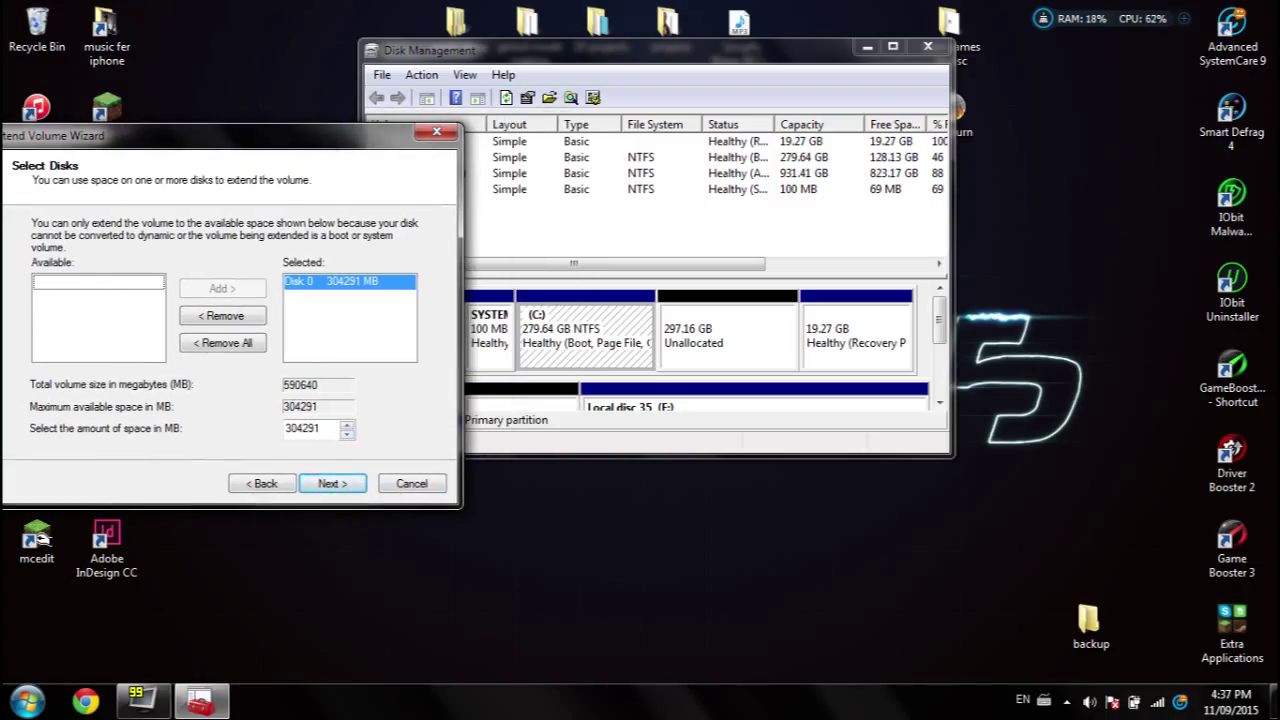
left_click_drag(291, 135, 345, 142)
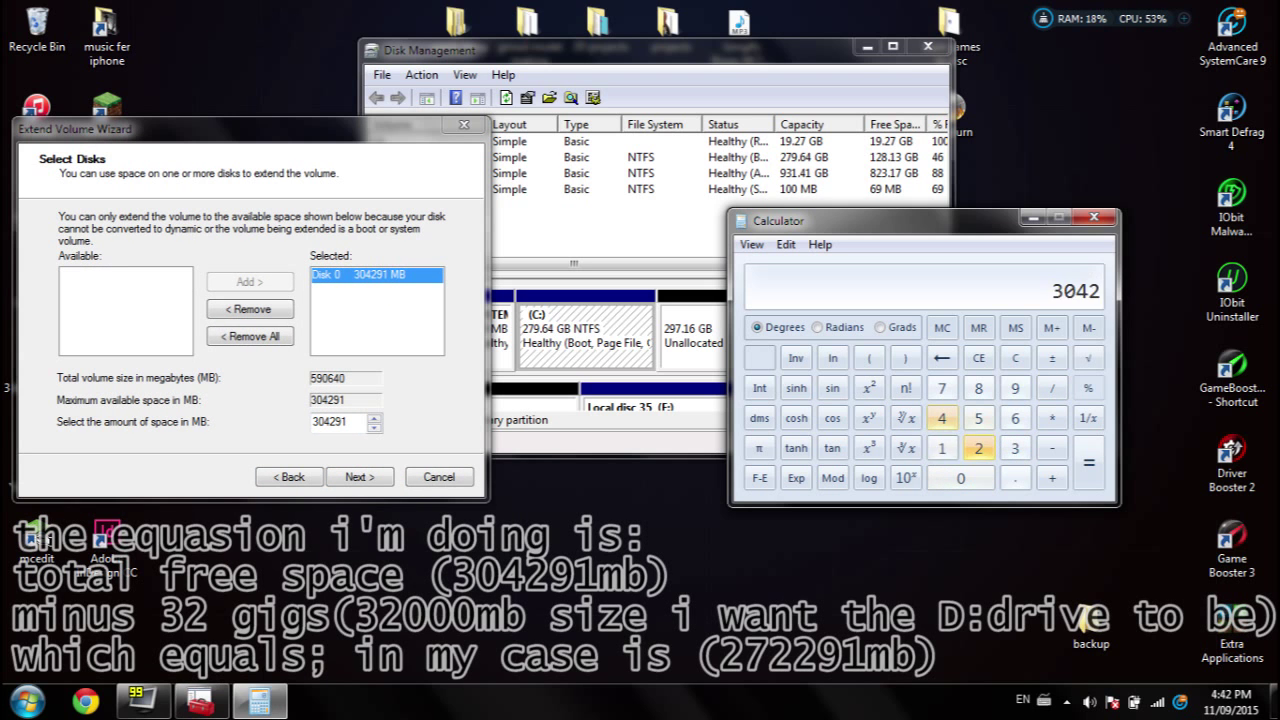
- Compute 304291 − 32000 in Calculator and extend C: by 272291 MB
type("91 - ")
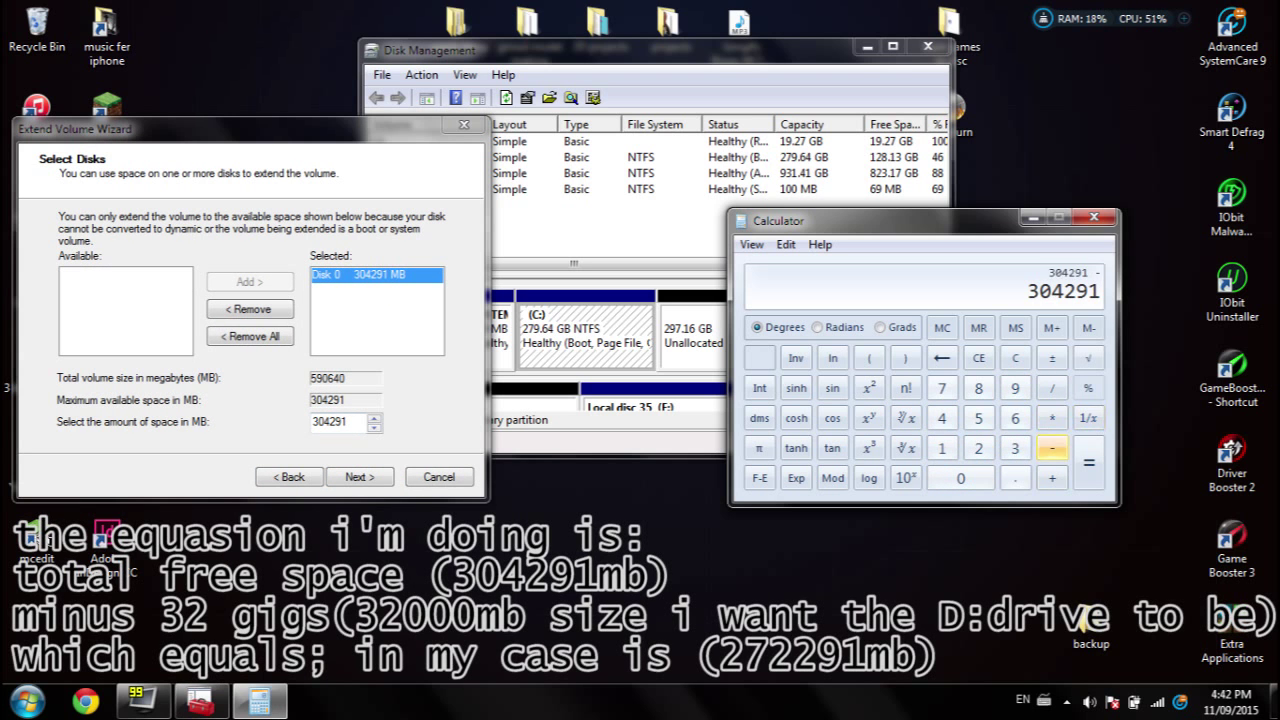
type("32000")
key("Return")
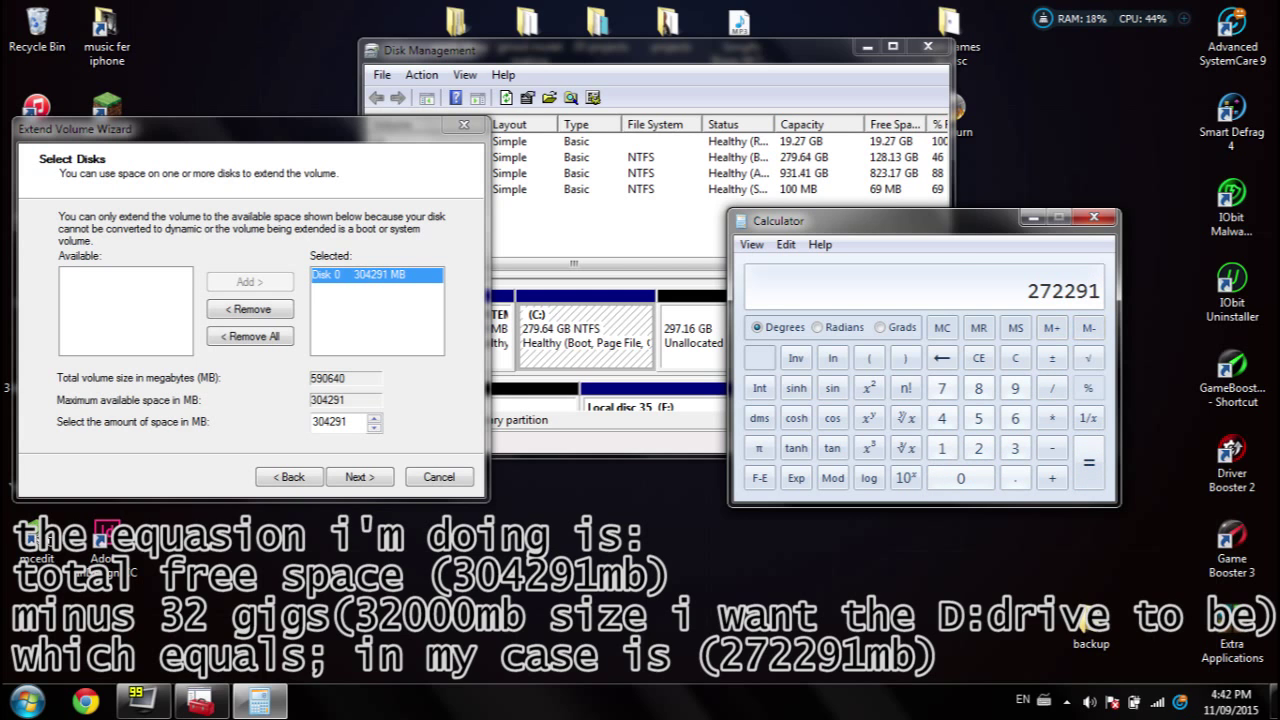
key("alt+Tab")
type("272291")
key("Return")
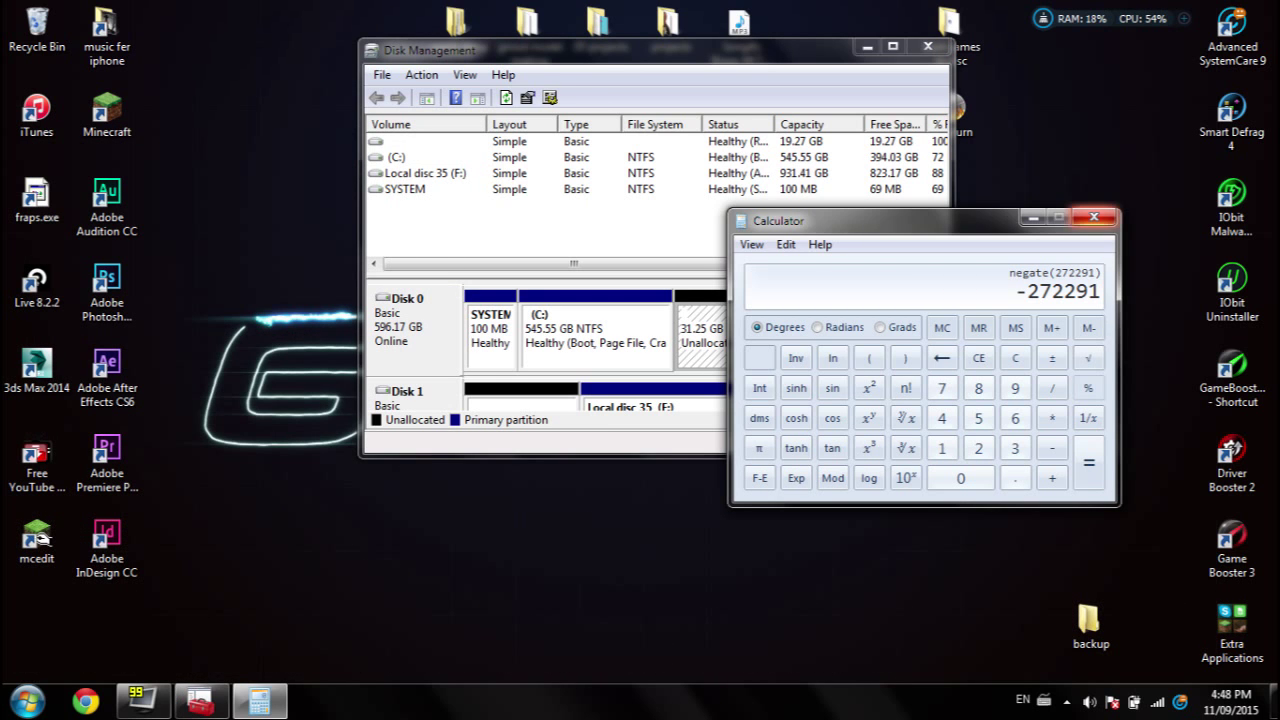
- Close Calculator, check C: at 545.55 GB, select the 31.25 GB unallocated space, minimize Explorer
left_click(1094, 216)
left_click(590, 335)
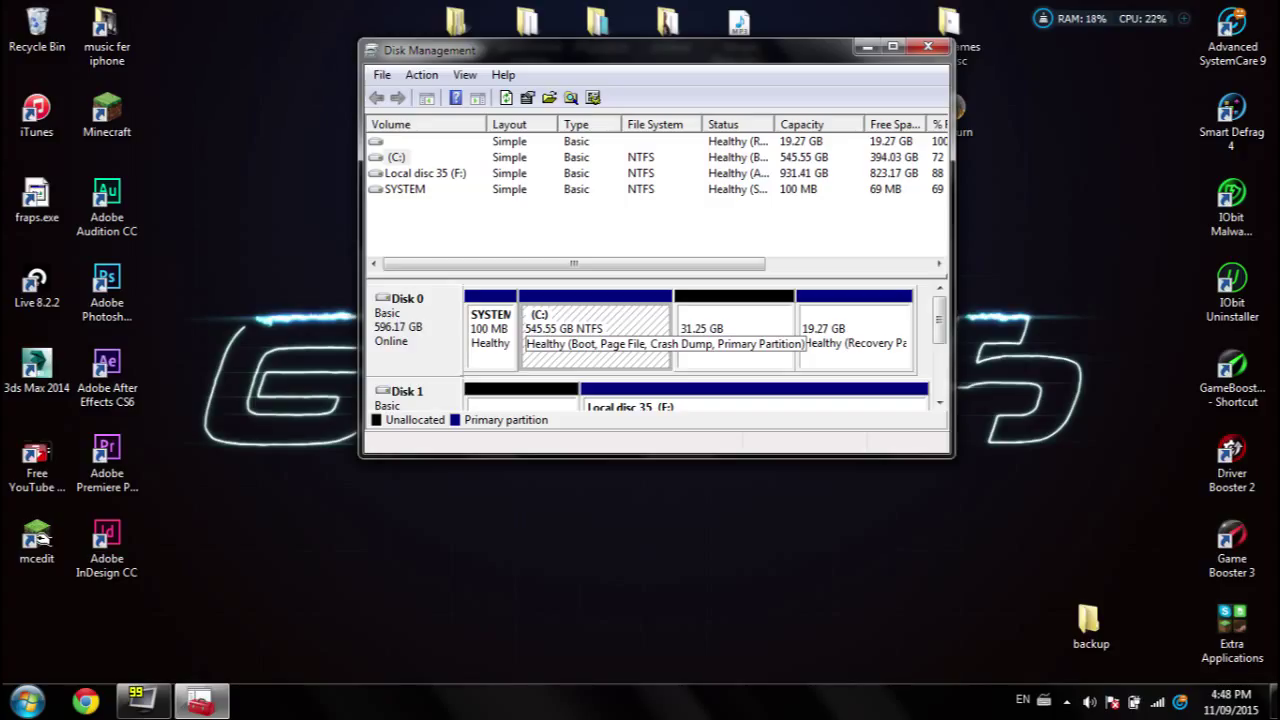
left_click(735, 335)
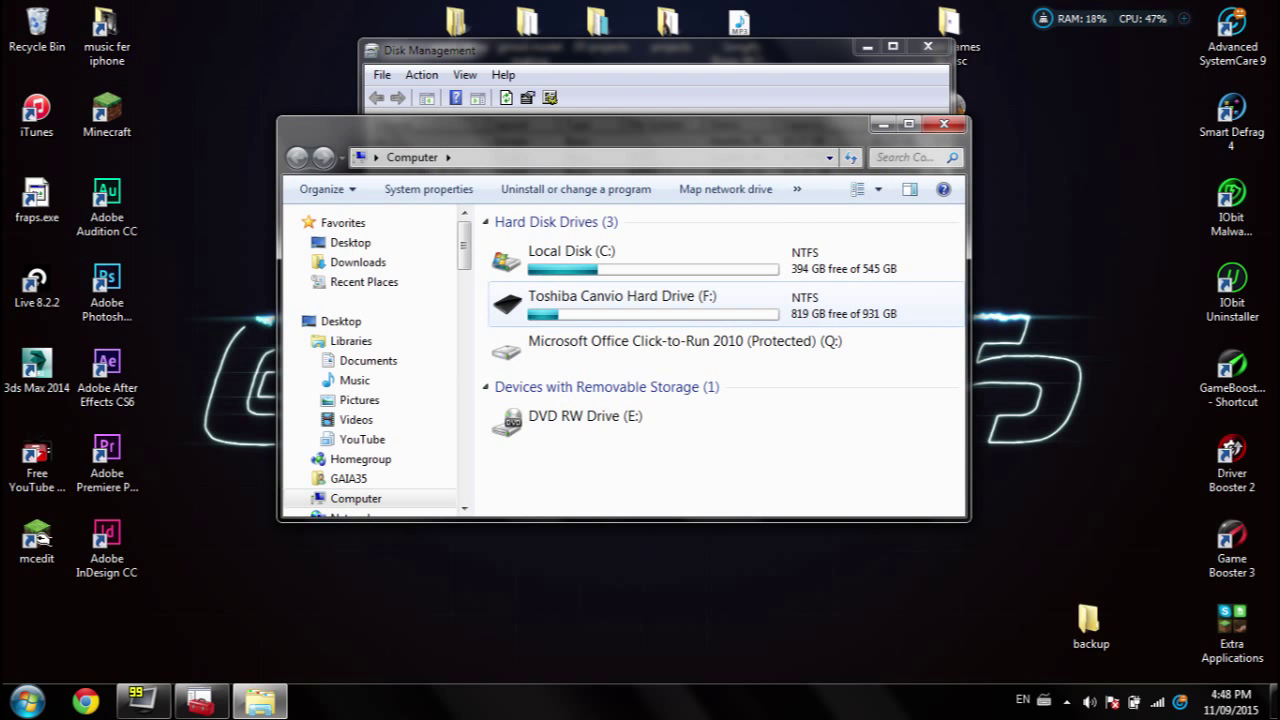
left_click(881, 124)
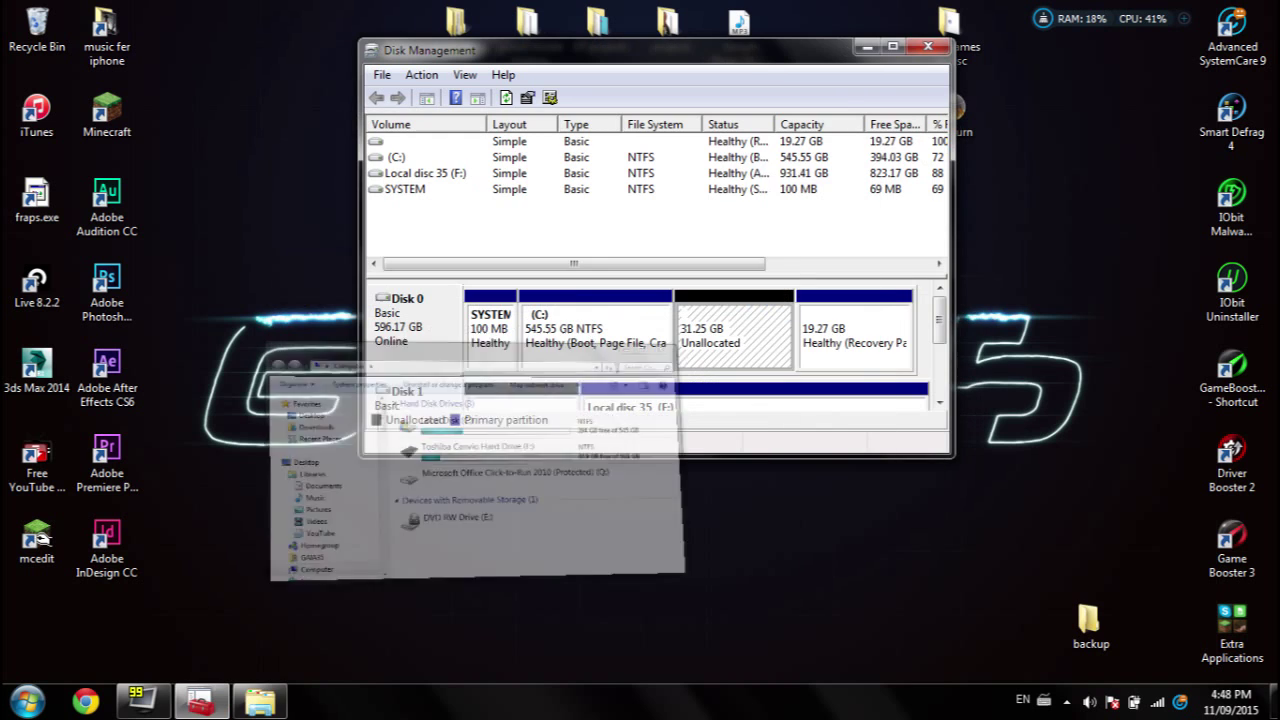
- Create a 32000 MB NTFS simple volume with drive letter D and label DATA
right_click(729, 304)
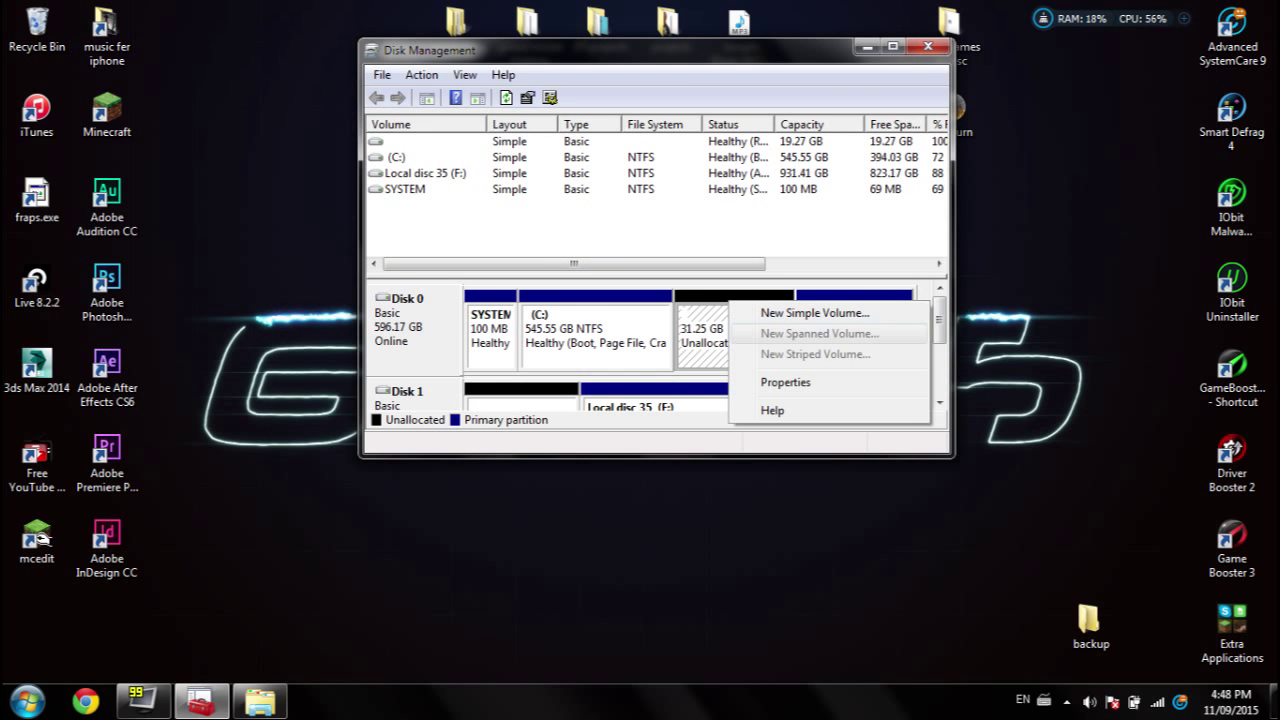
left_click(815, 312)
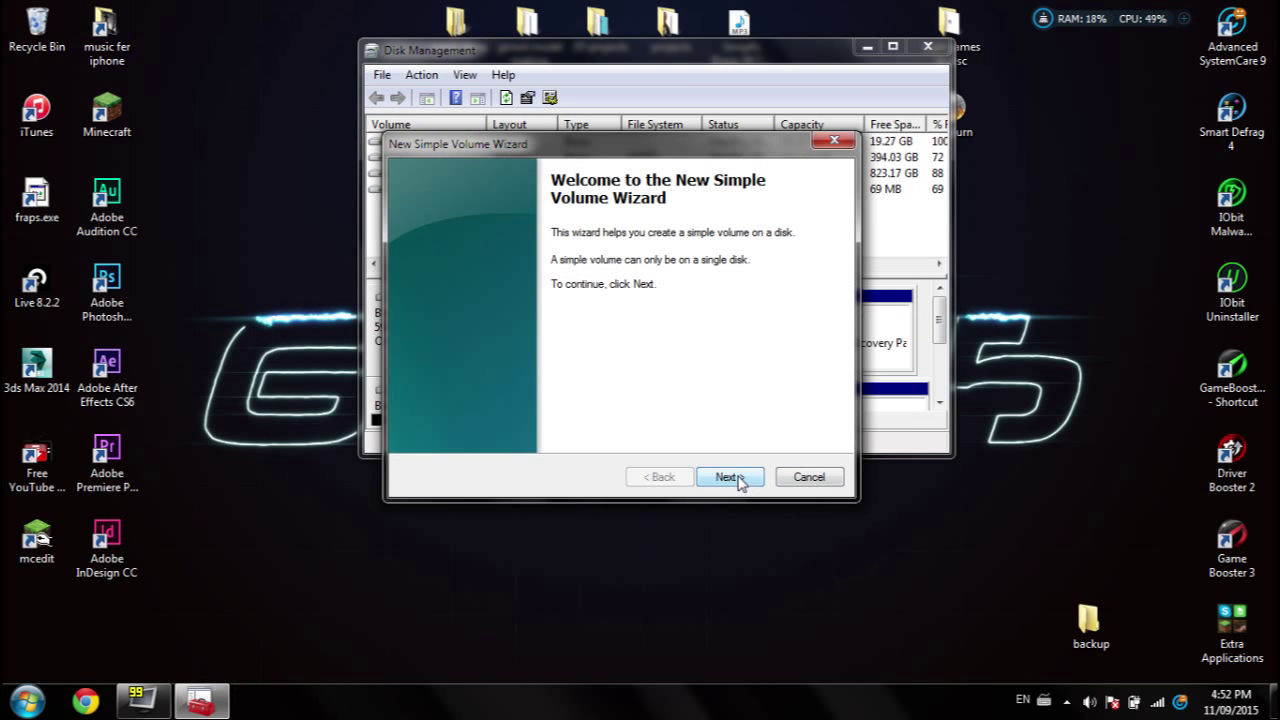
left_click(737, 478)
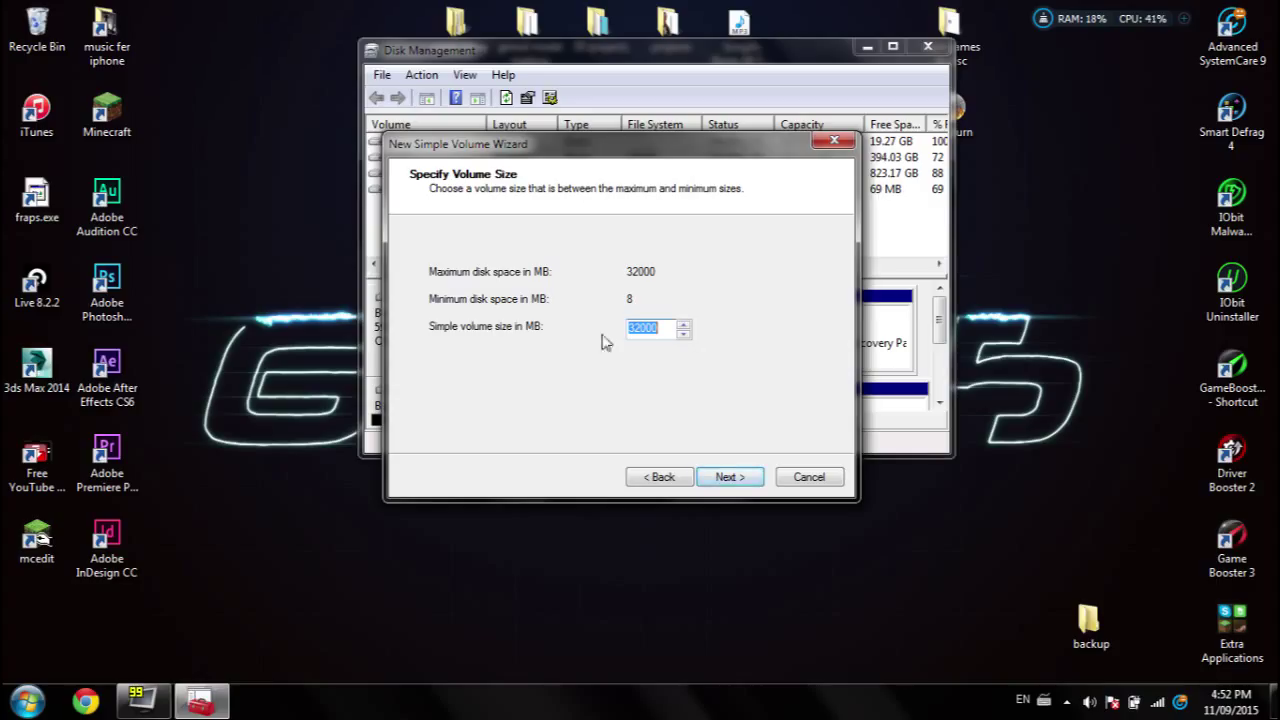
left_click(735, 478)
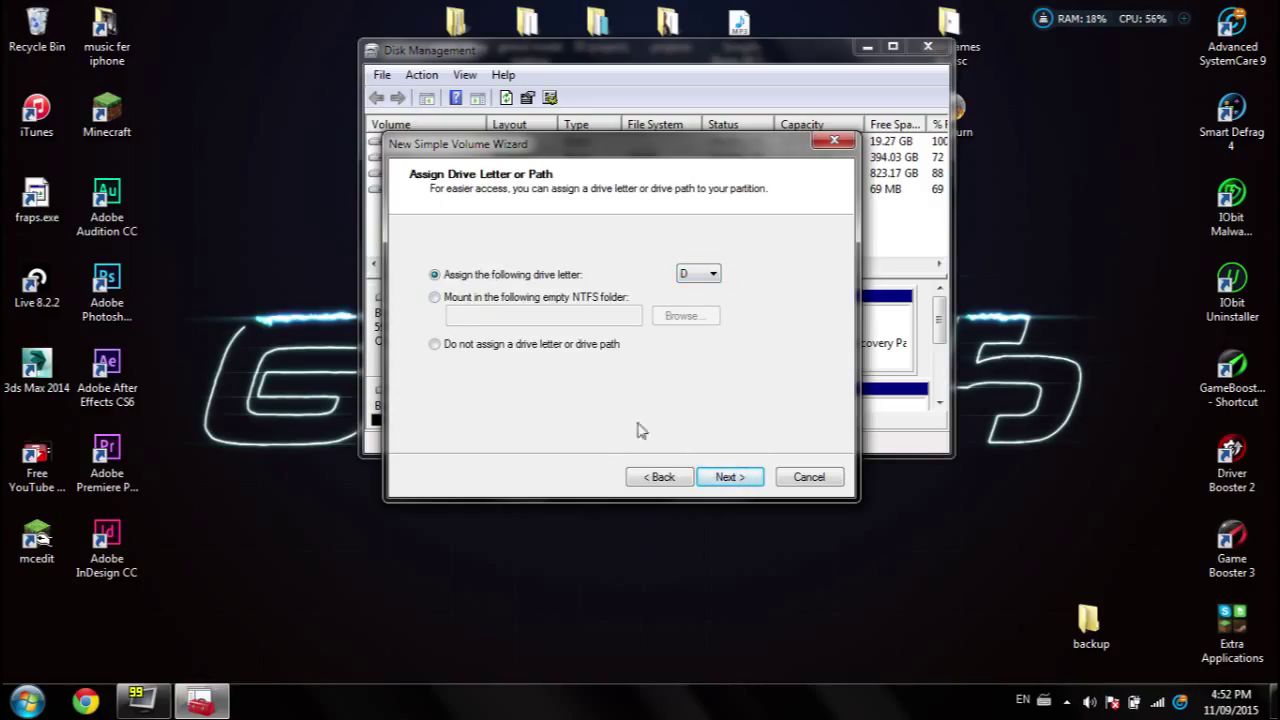
left_click(726, 478)
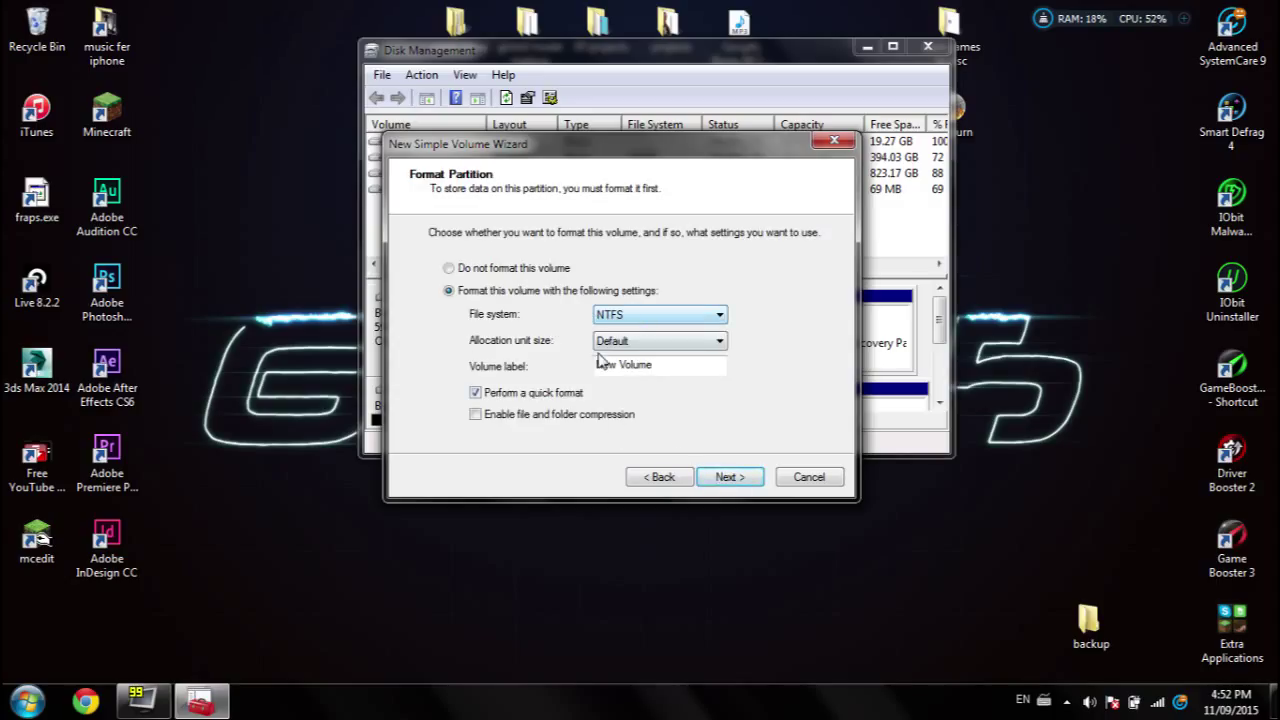
key("Tab")
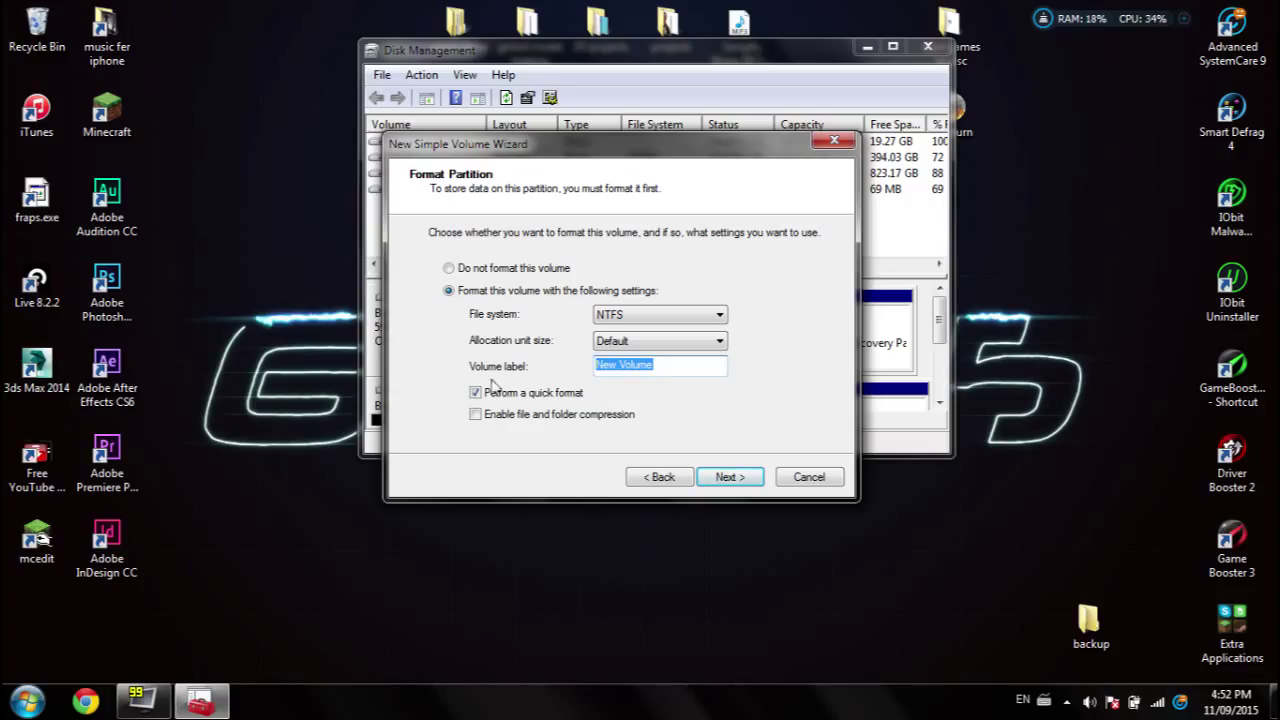
type("DATA")
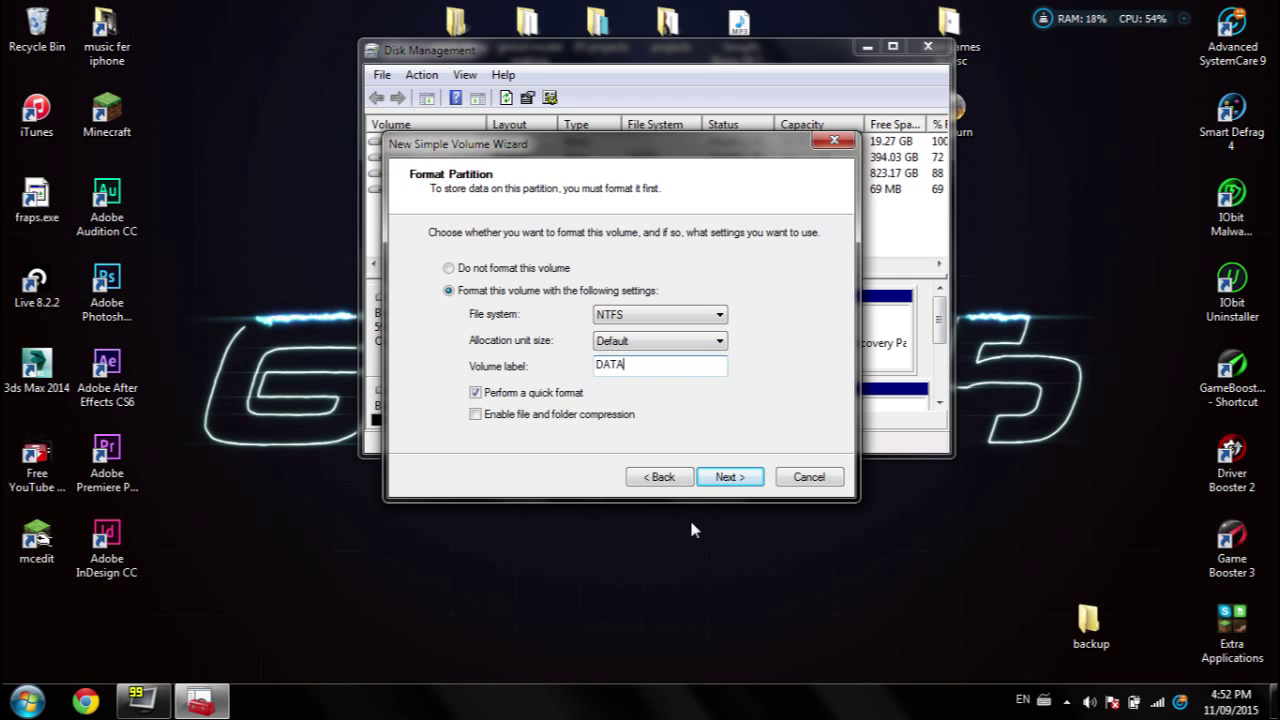
left_click(739, 483)
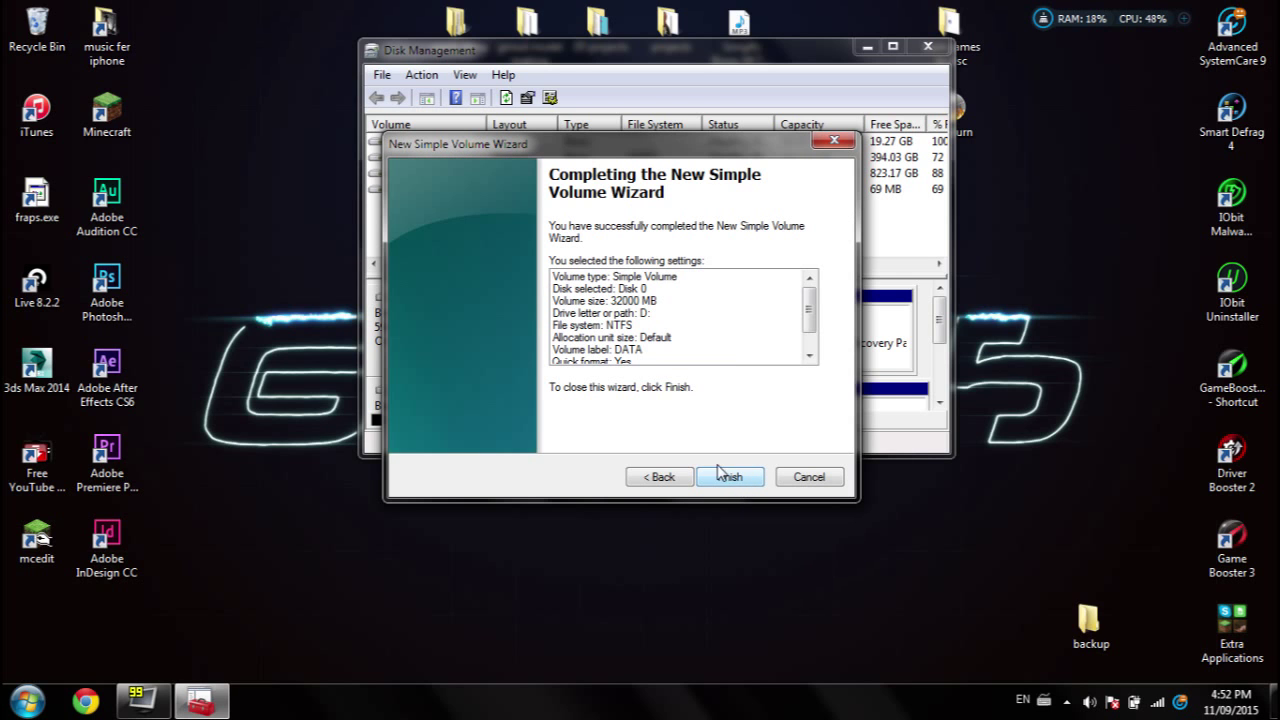
left_click(737, 482)
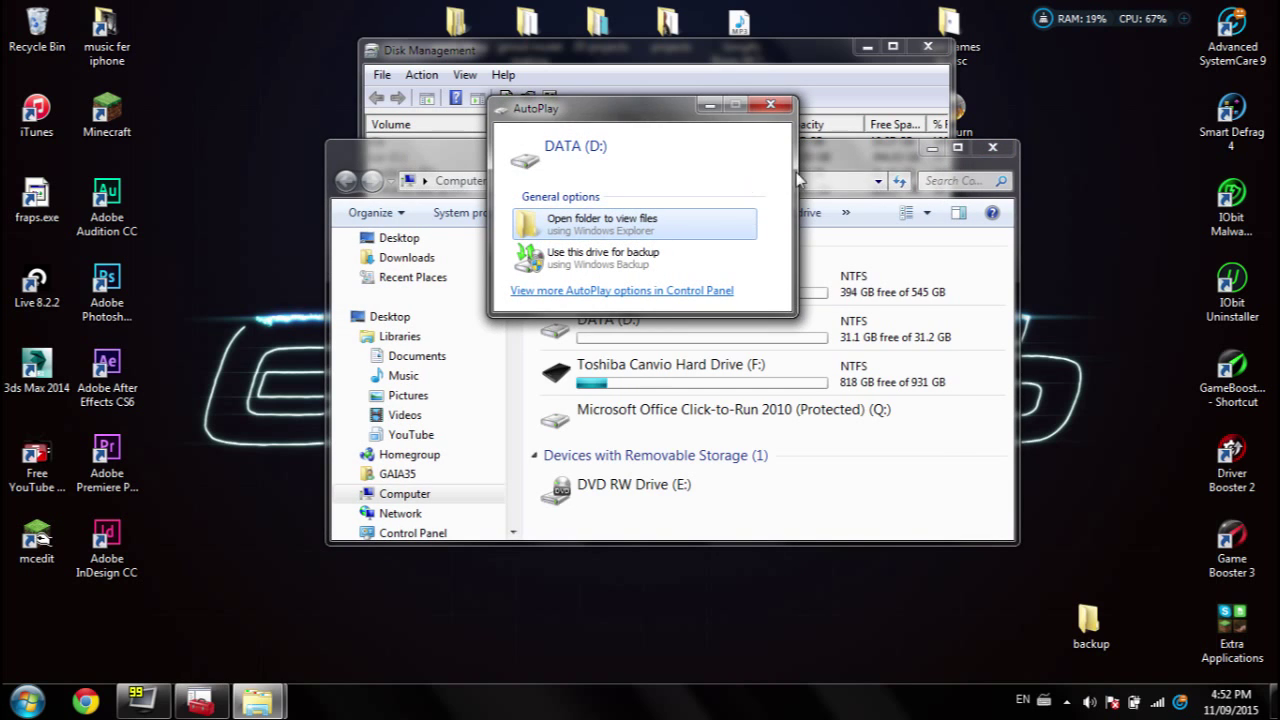
- Dismiss AutoPlay and verify C: at 545 GB and DATA (D:) at 31.2 GB
left_click(770, 104)
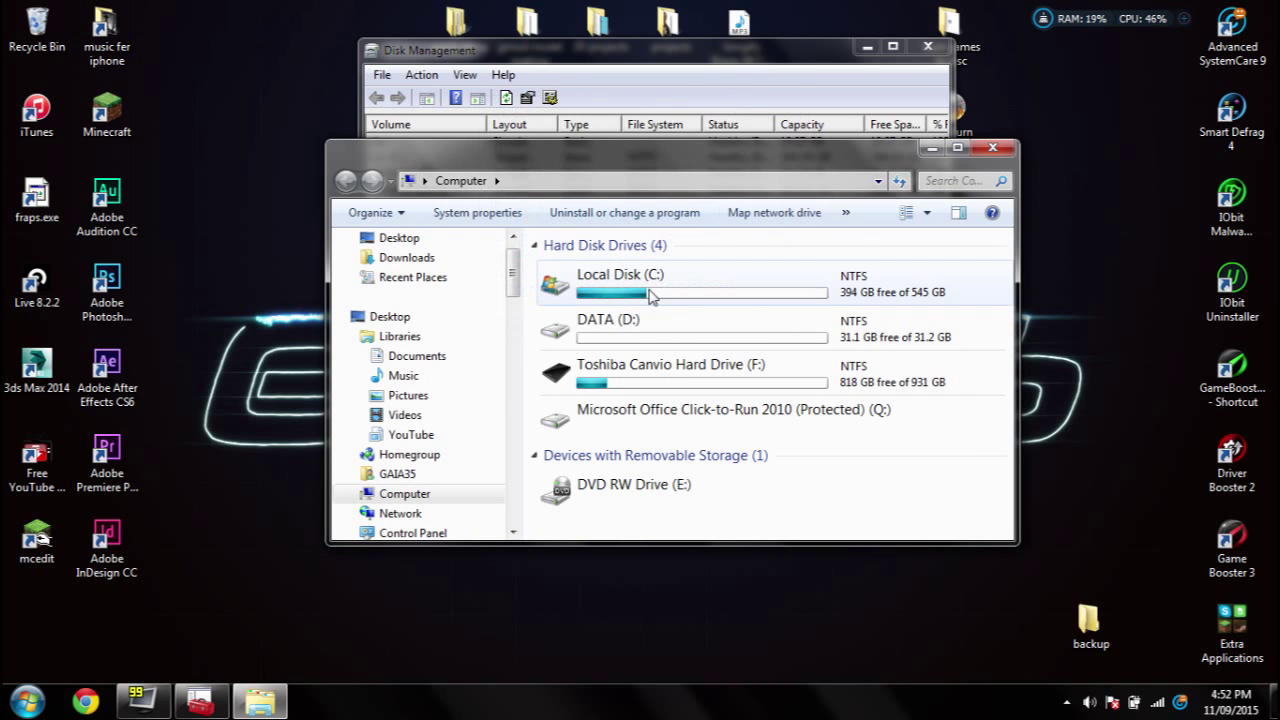
left_click(650, 334)
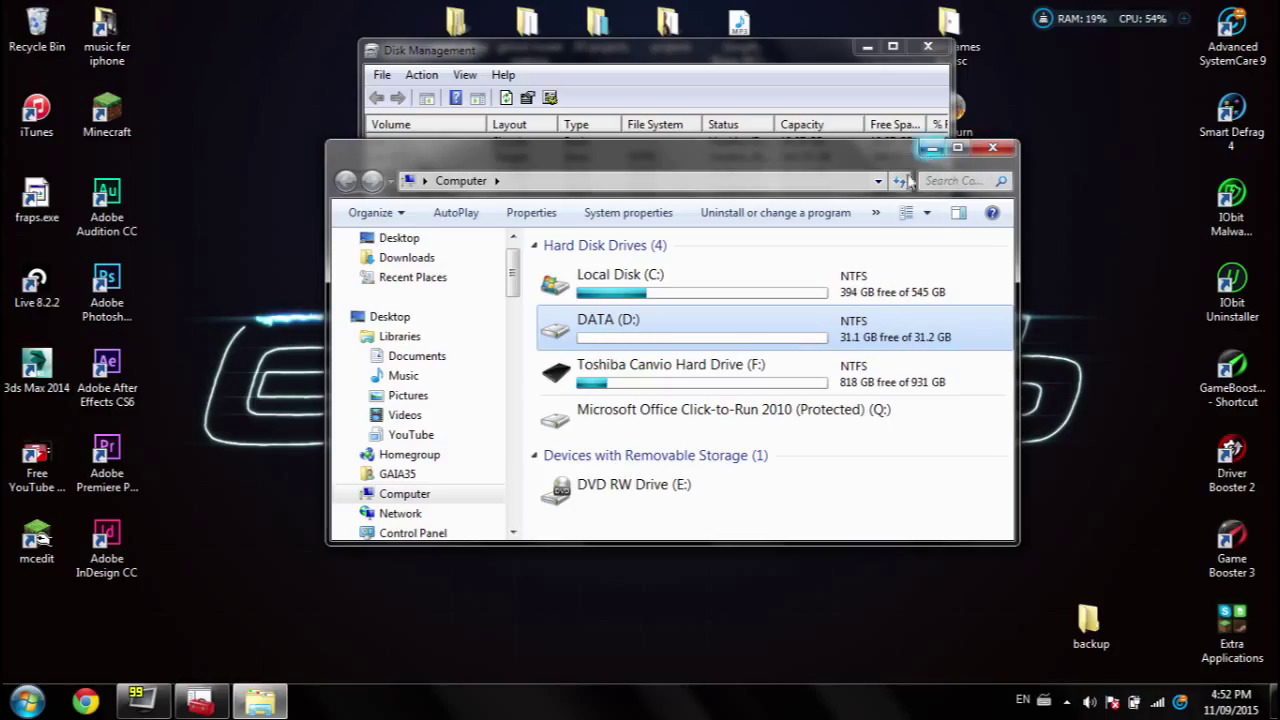
left_click(915, 300)
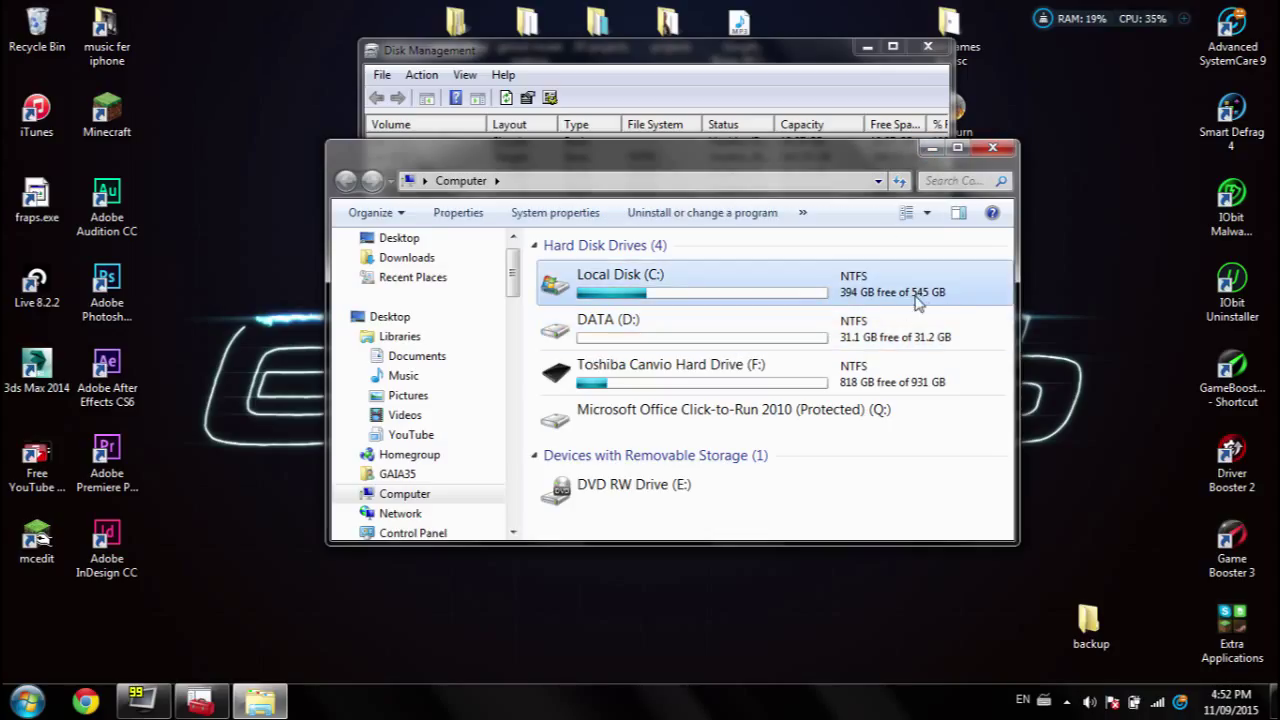
left_click_drag(880, 168, 847, 214)
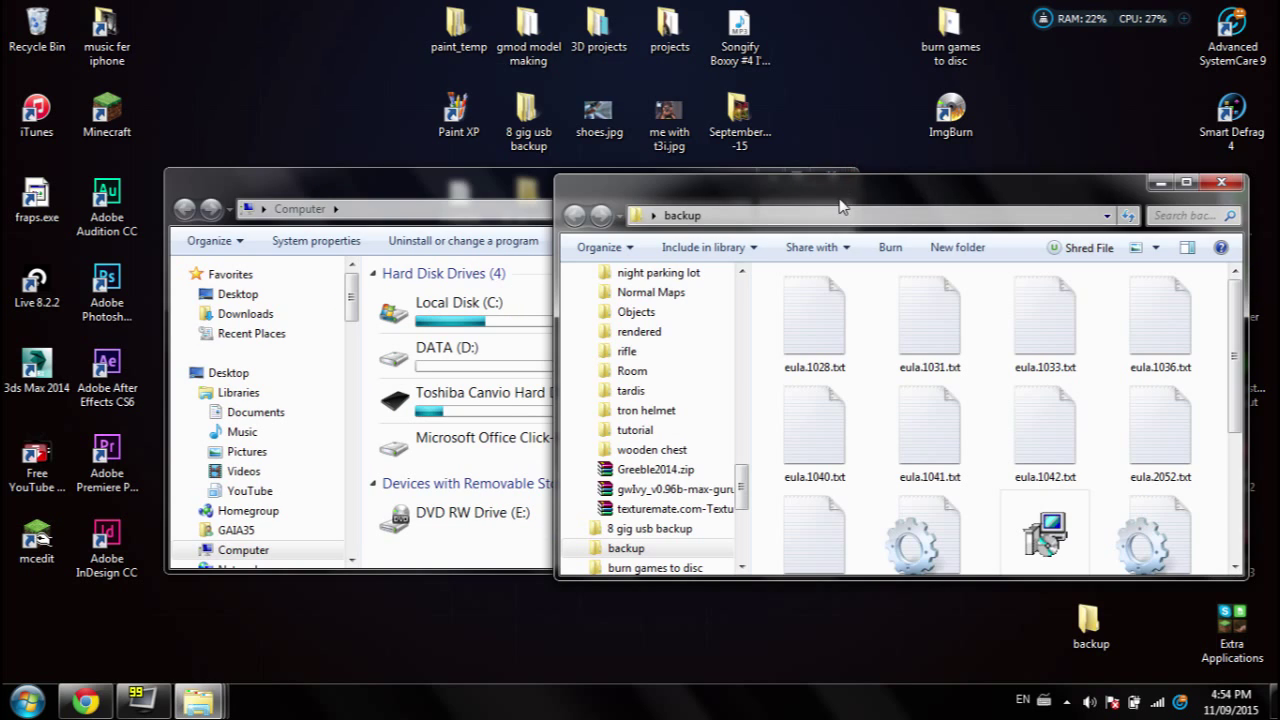
- Copy the 17 backup files onto DATA (D:), open D: to verify, and close backup
left_click_drag(838, 196, 1092, 181)
left_click_drag(654, 190, 491, 100)
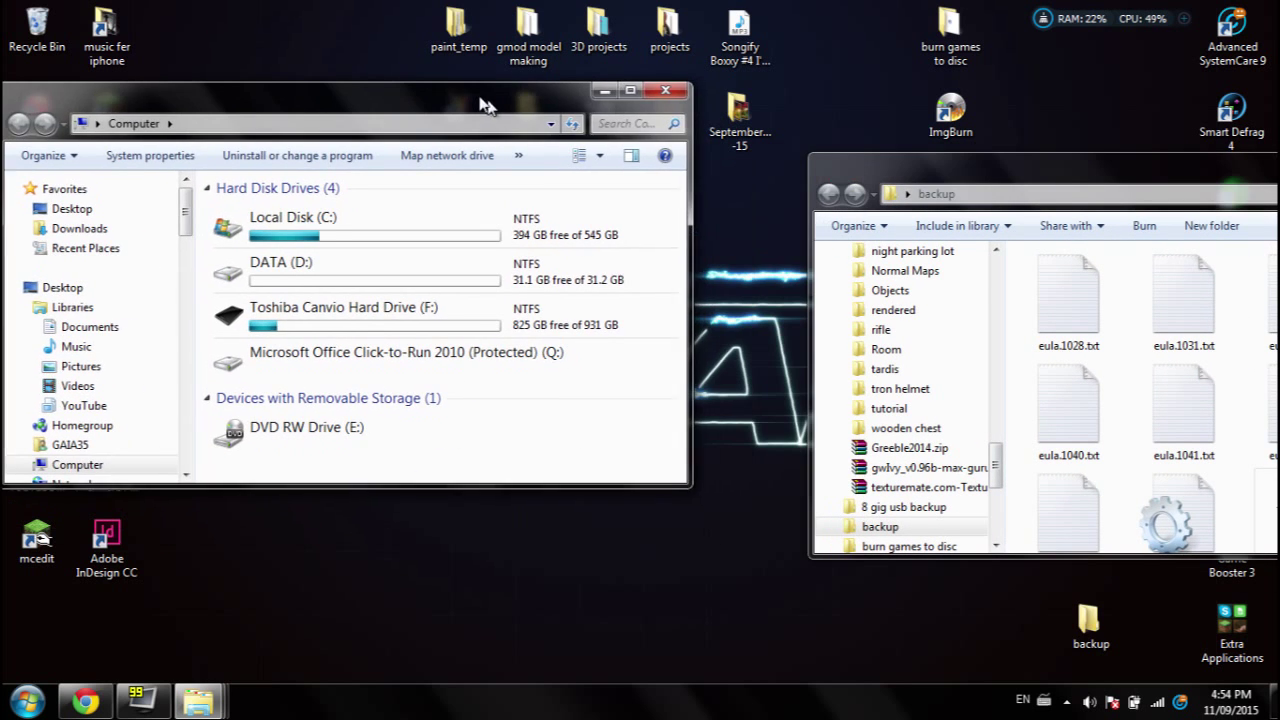
left_click_drag(1090, 171, 822, 73)
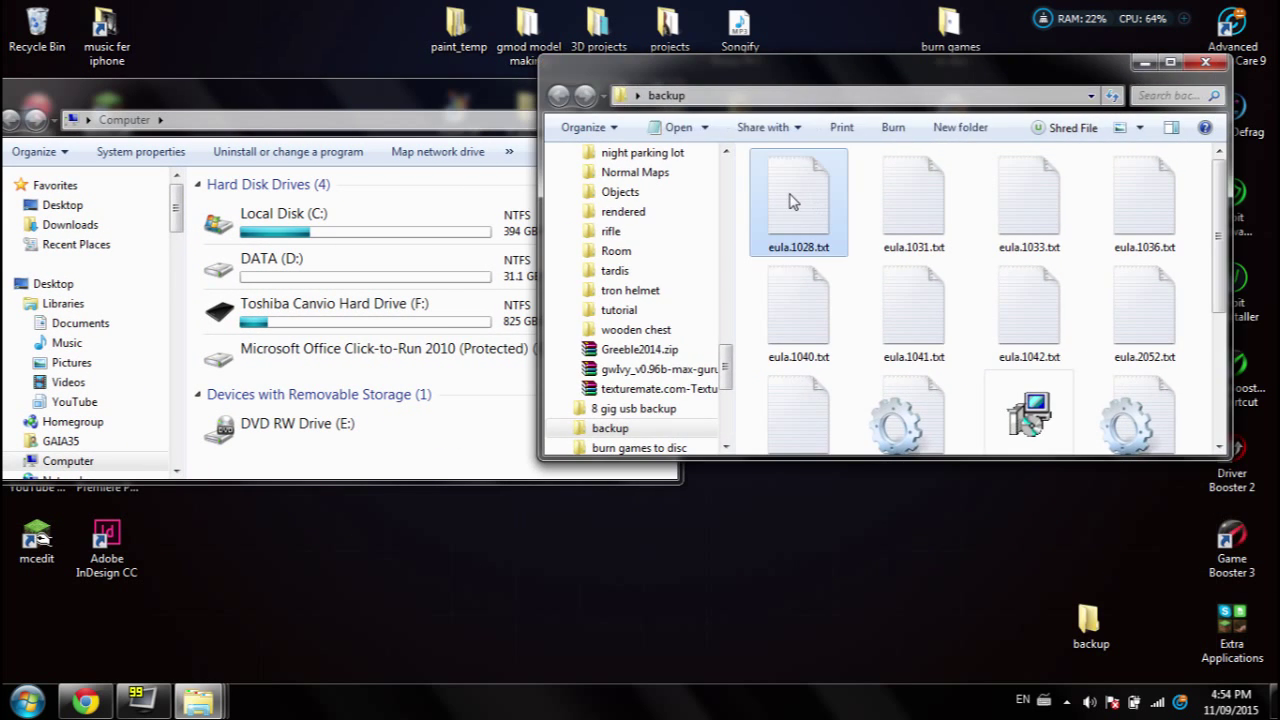
key("ctrl+a")
left_click_drag(808, 206, 280, 280)
double_click(265, 265)
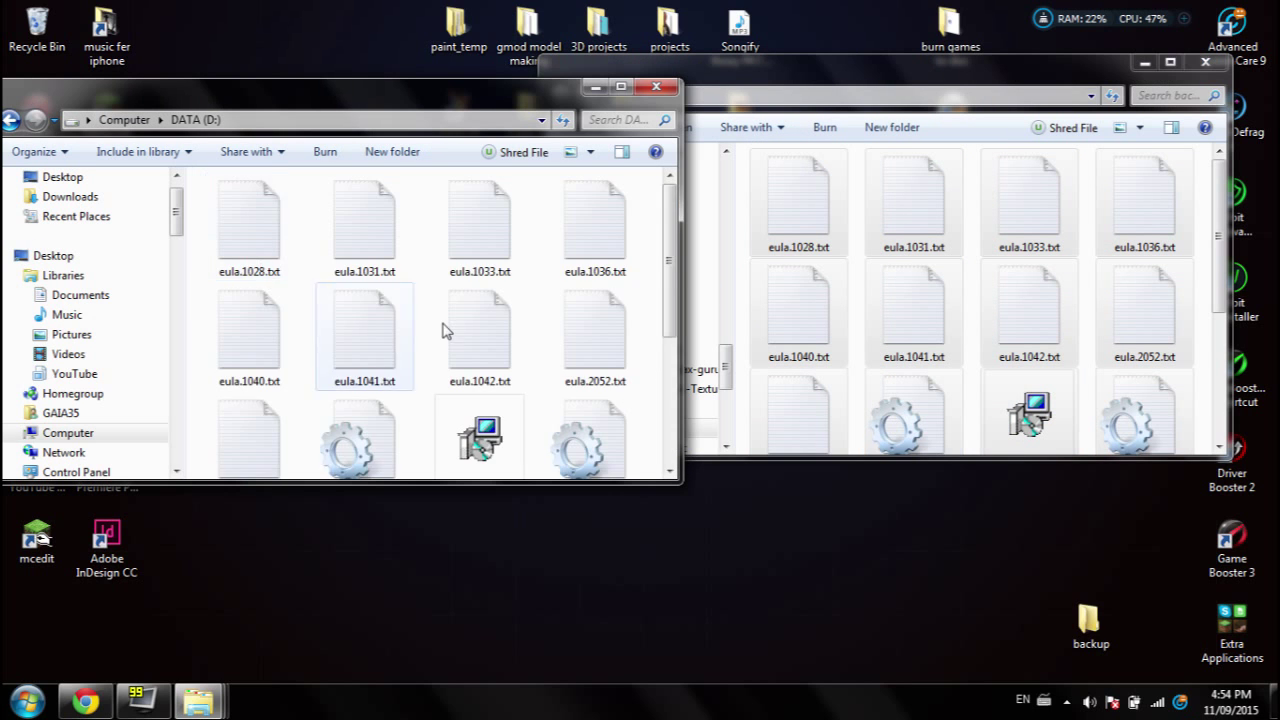
left_click(1205, 62)
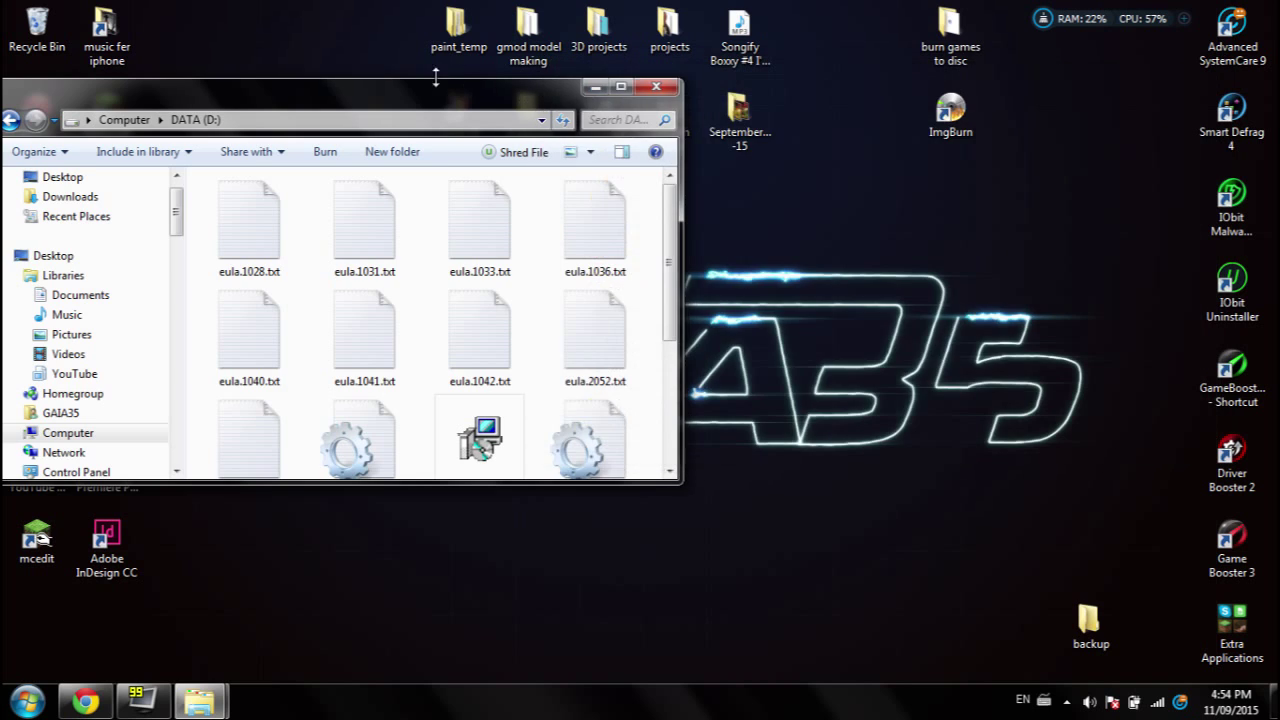
- Move the DATA (D:) window aside and close Disk Management, leaving the empty desktop
left_click_drag(450, 100, 794, 125)
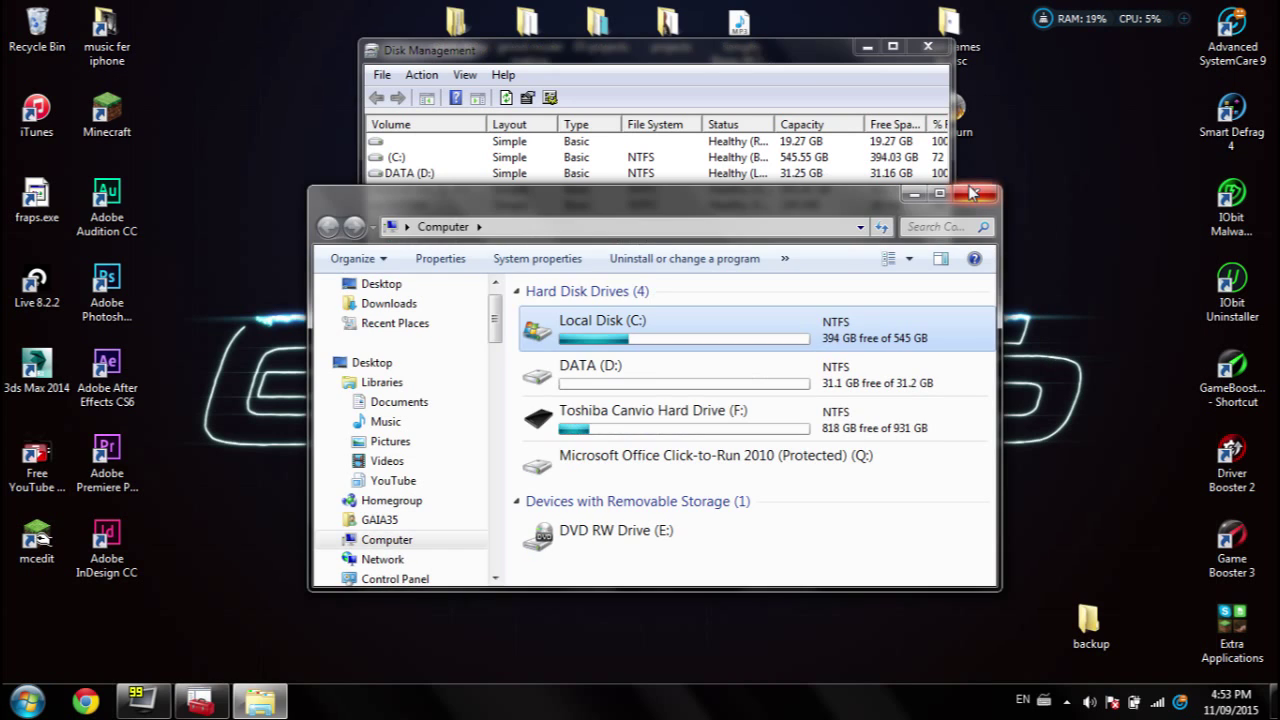
left_click_drag(815, 58, 814, 120)
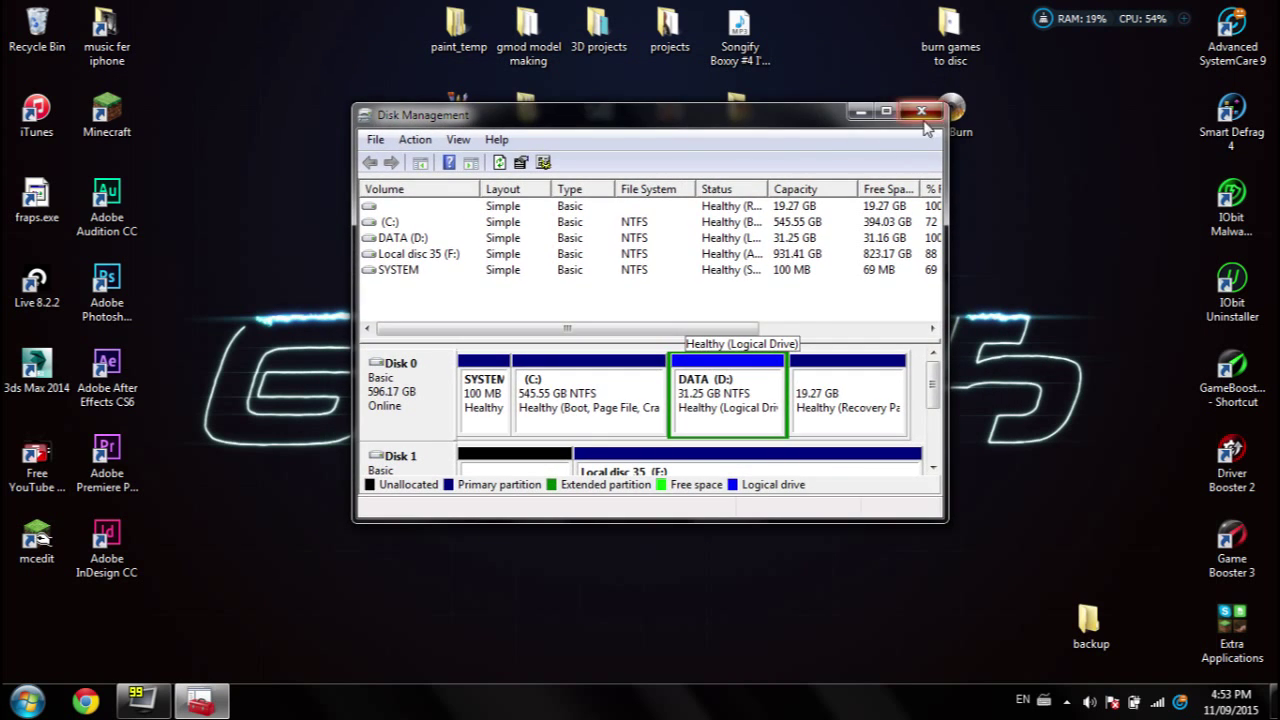
left_click(922, 108)
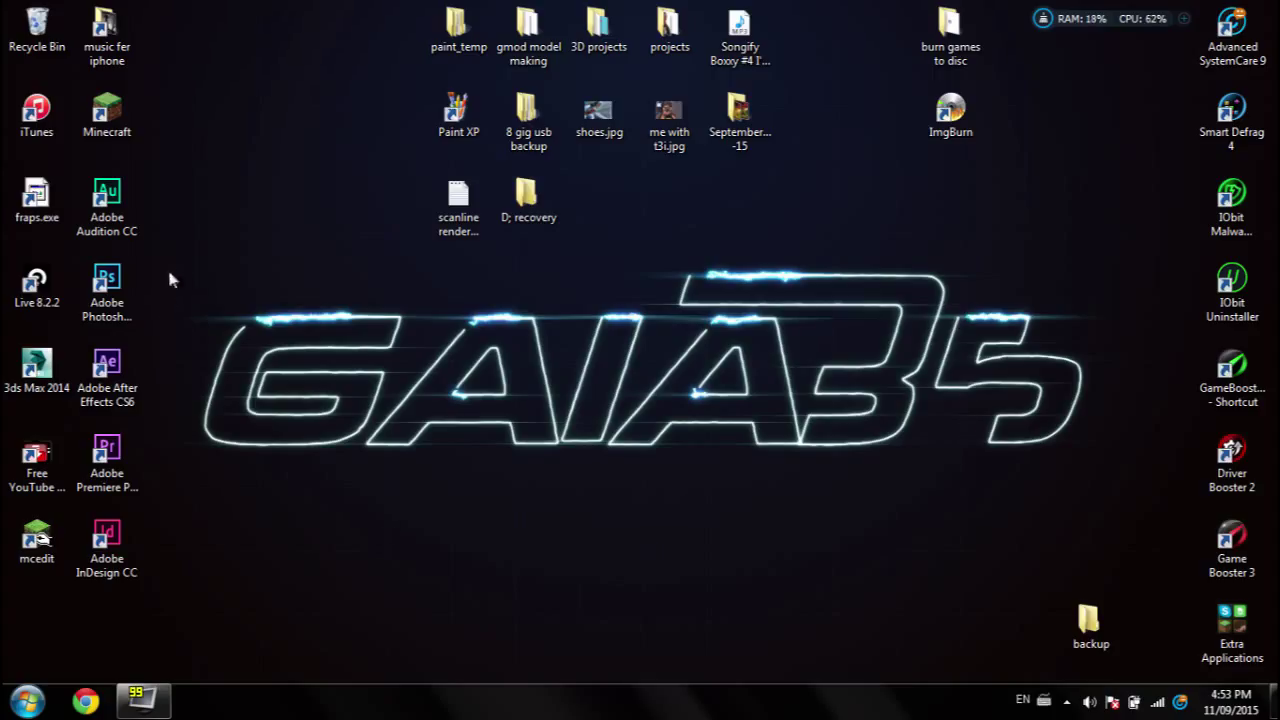
left_click_drag(183, 264, 1122, 448)
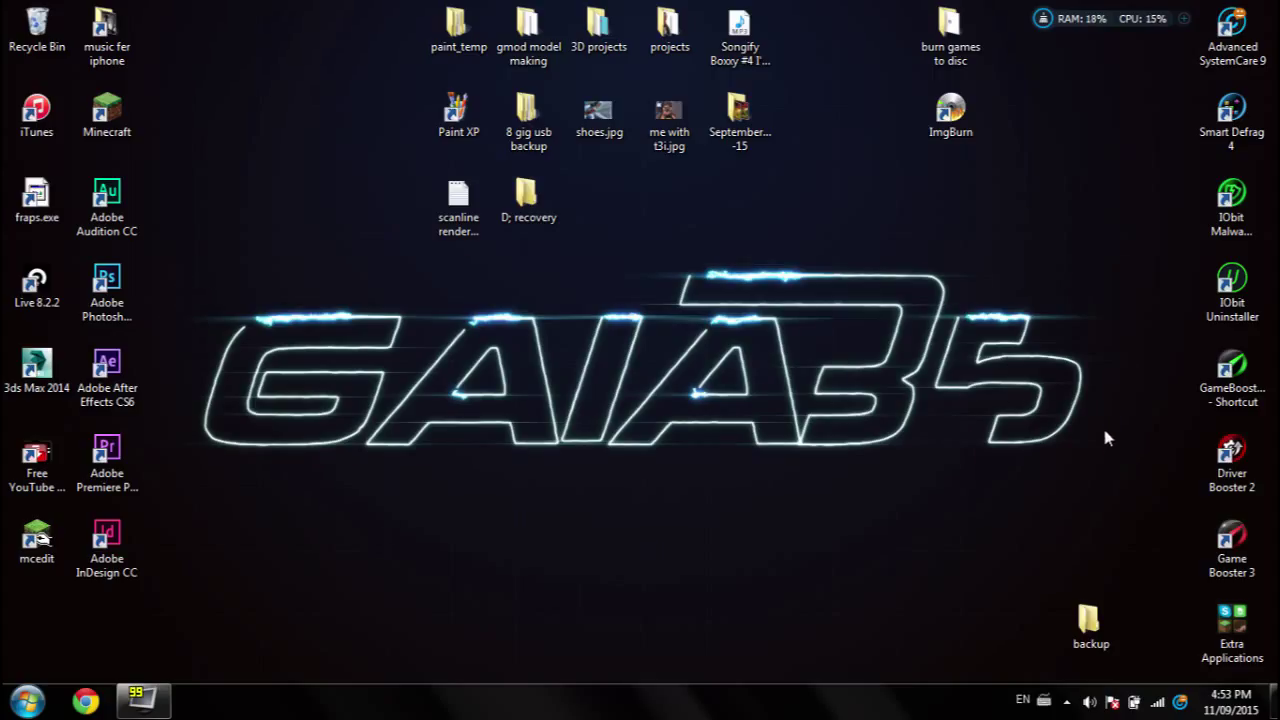